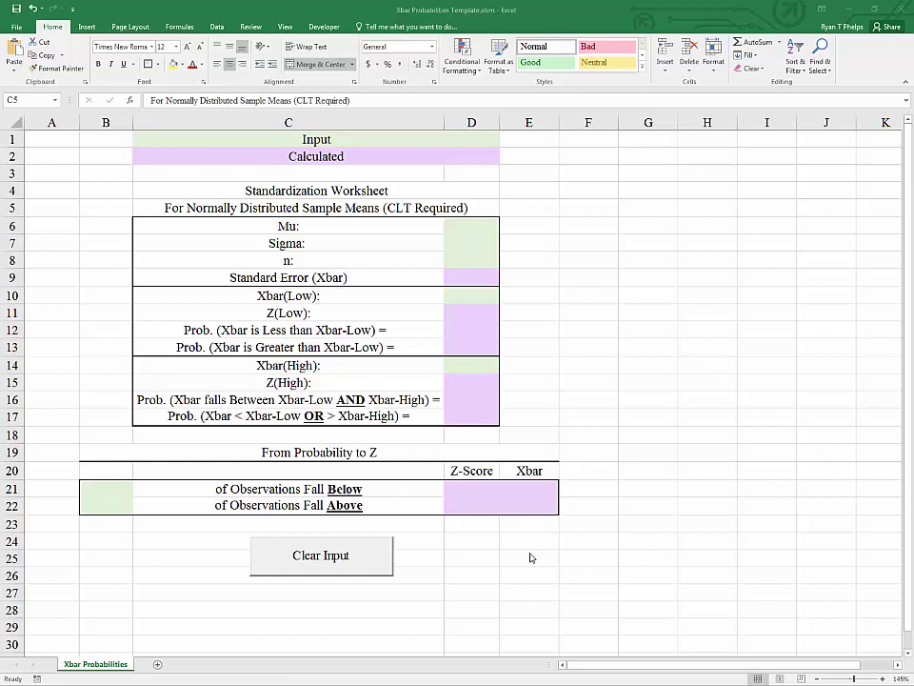
Enter a population mean (Mu) of 240, Sigma of 40 and sample size n of 100 in D6:D8
click(318, 208)
click(474, 226)
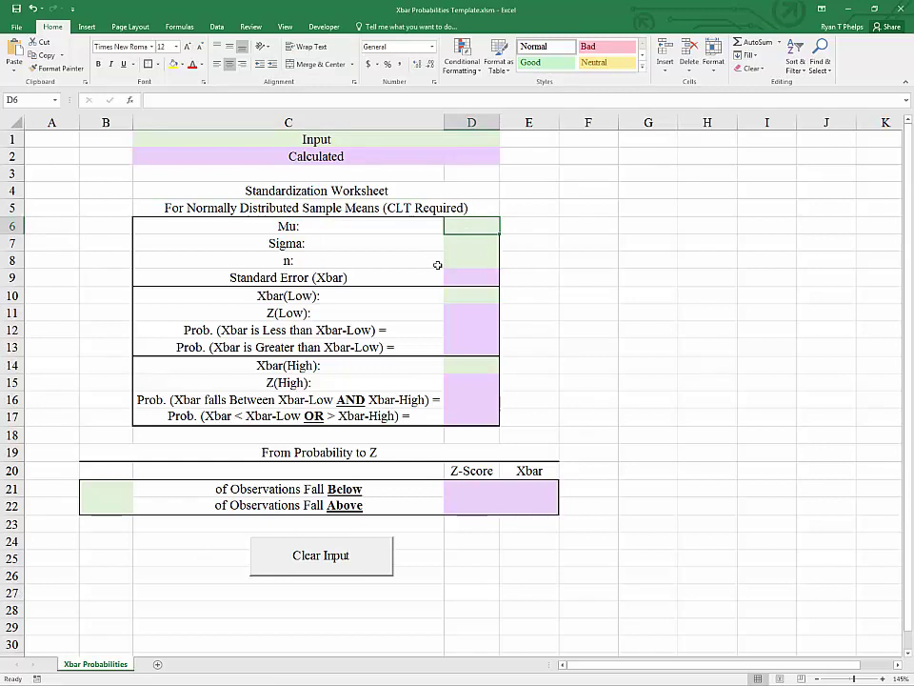
text(240)
key(Return)
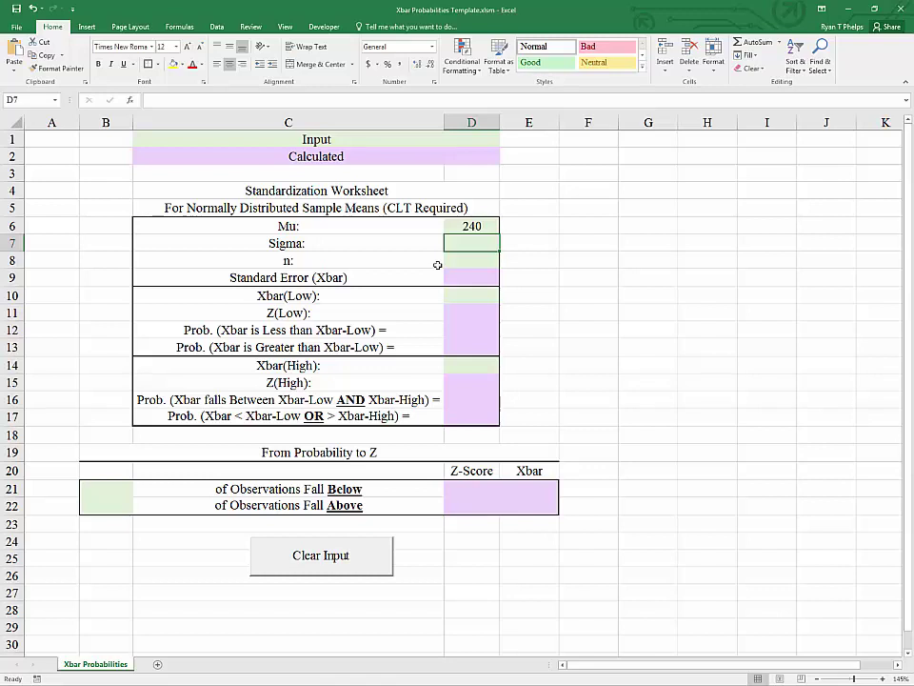
text(40)
key(Return)
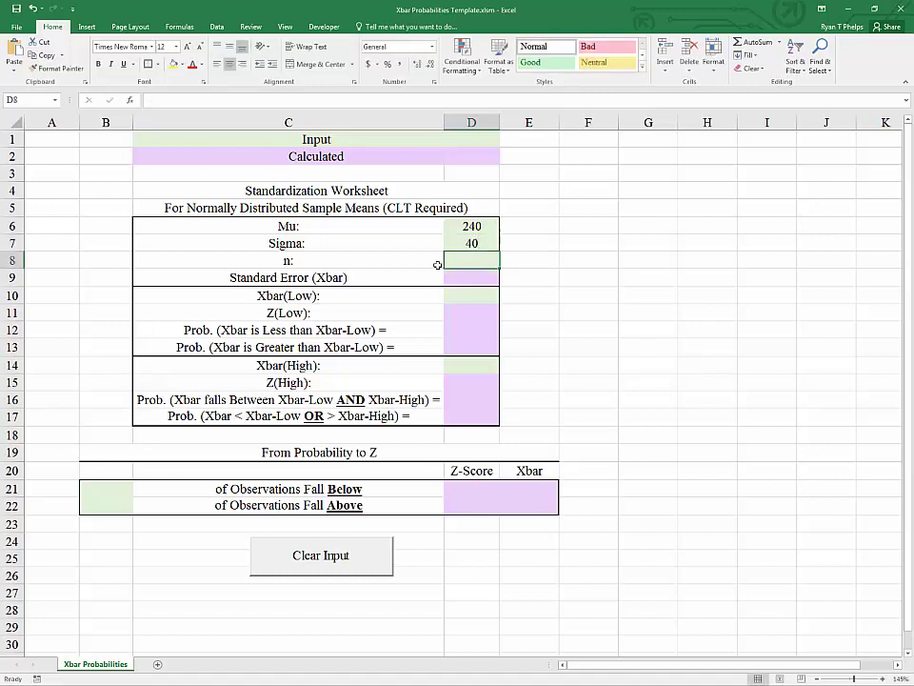
text(100)
key(Return)
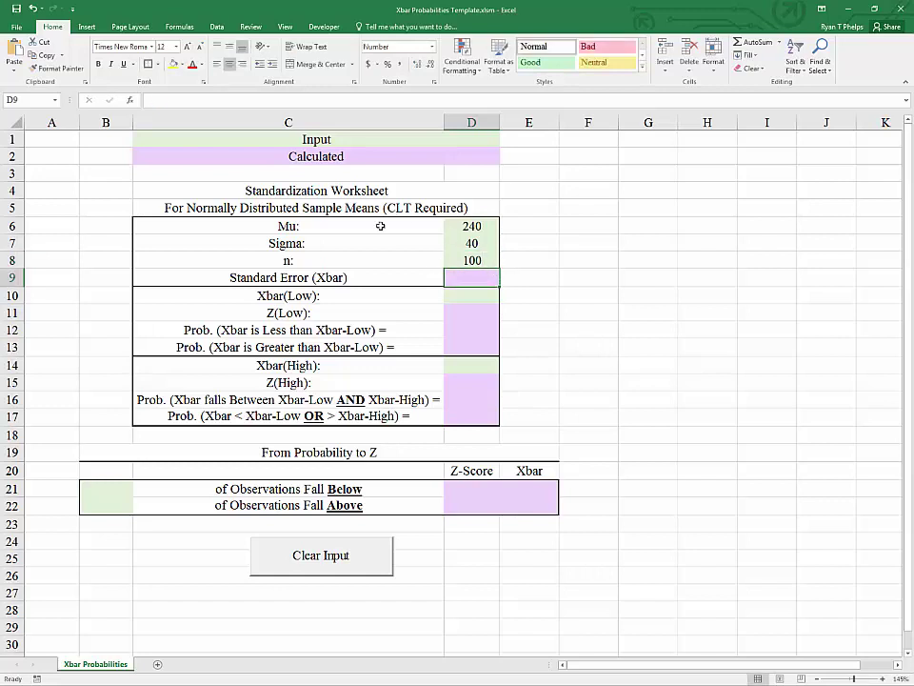
drag(468, 227, 468, 259)
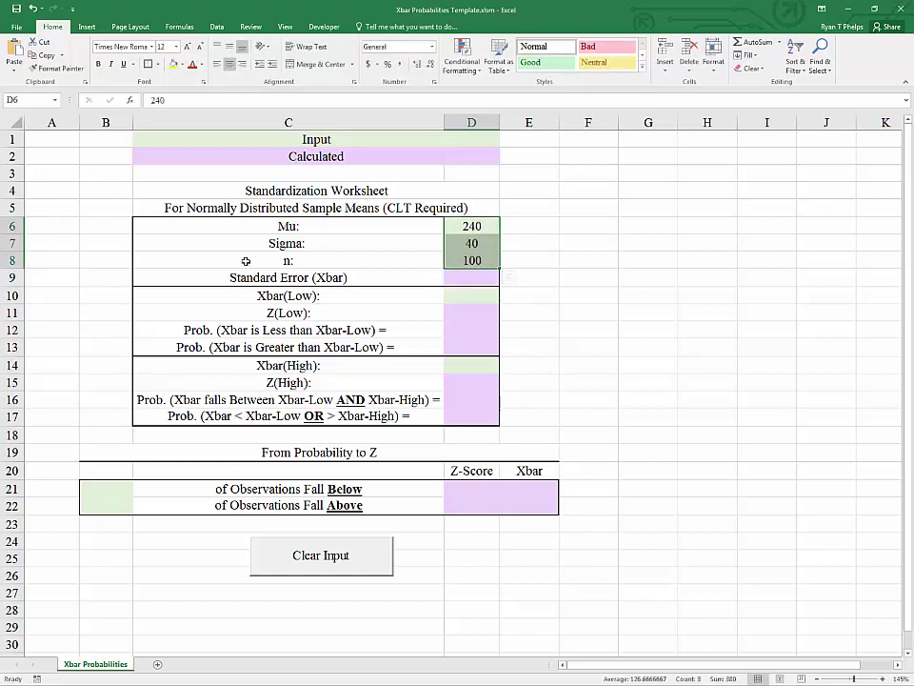
click(455, 259)
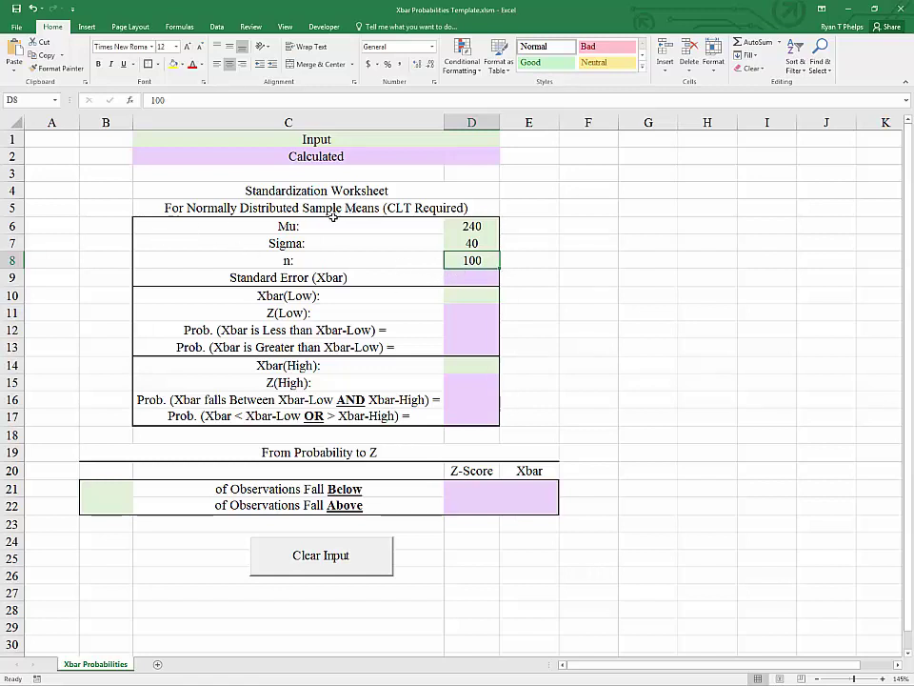
click(465, 276)
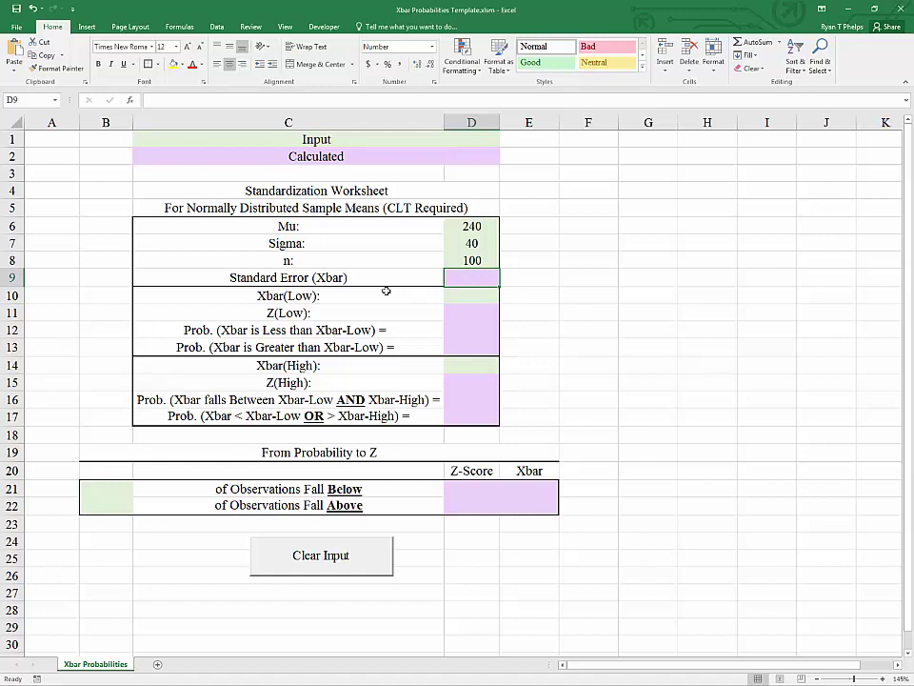
click(292, 227)
click(491, 226)
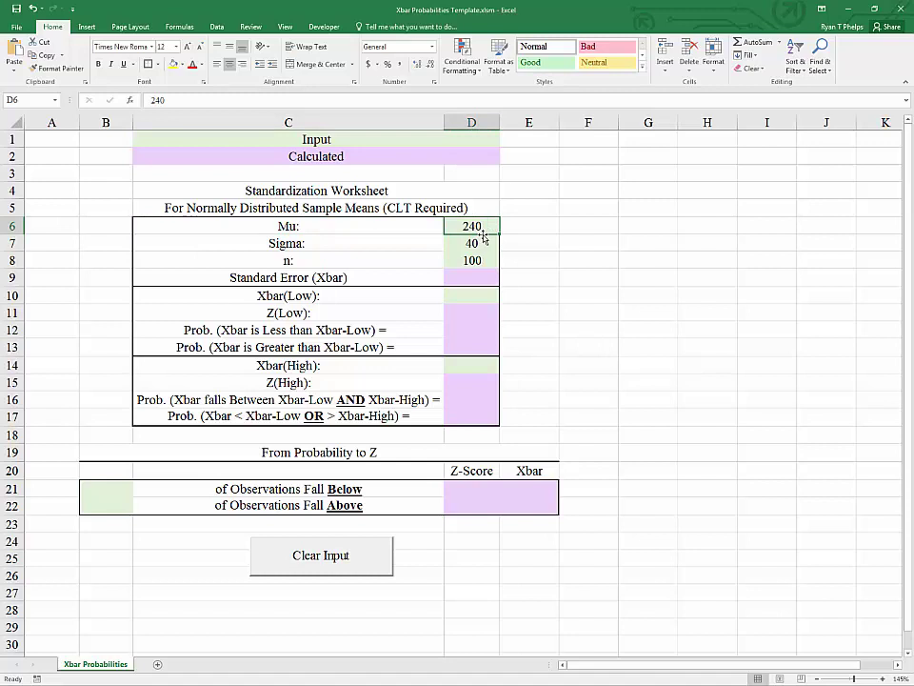
click(347, 229)
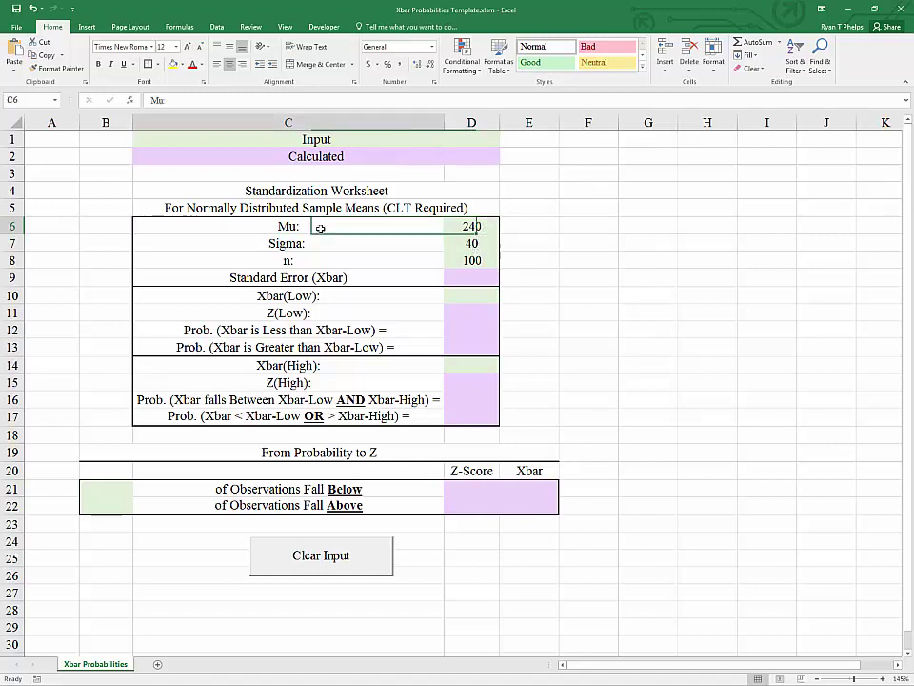
Calculate the standard error of Xbar in D9 with the formula =D7/D8^.5
click(479, 280)
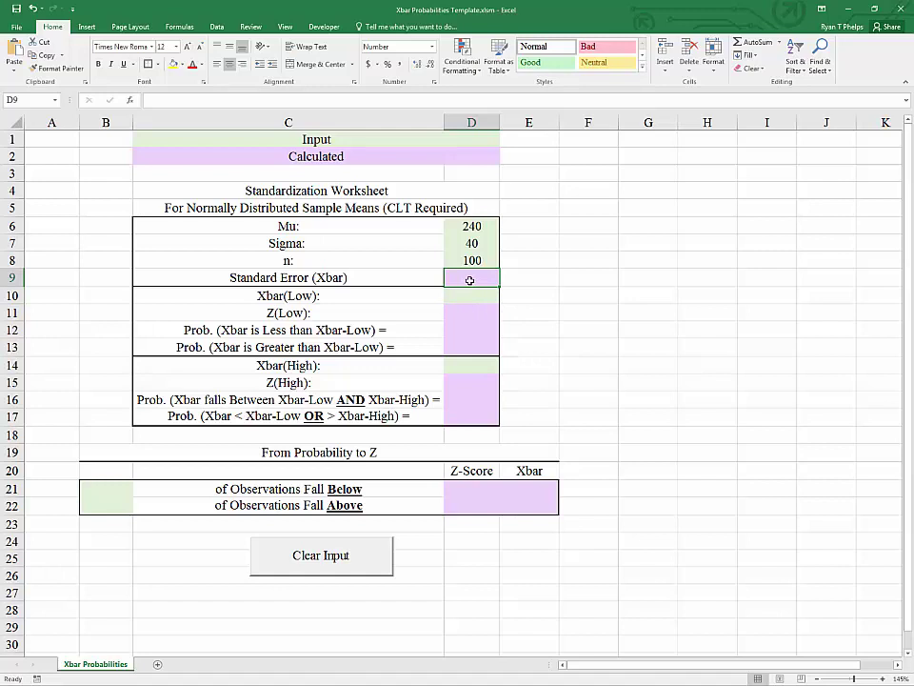
text(=)
key(Up)
key(Up)
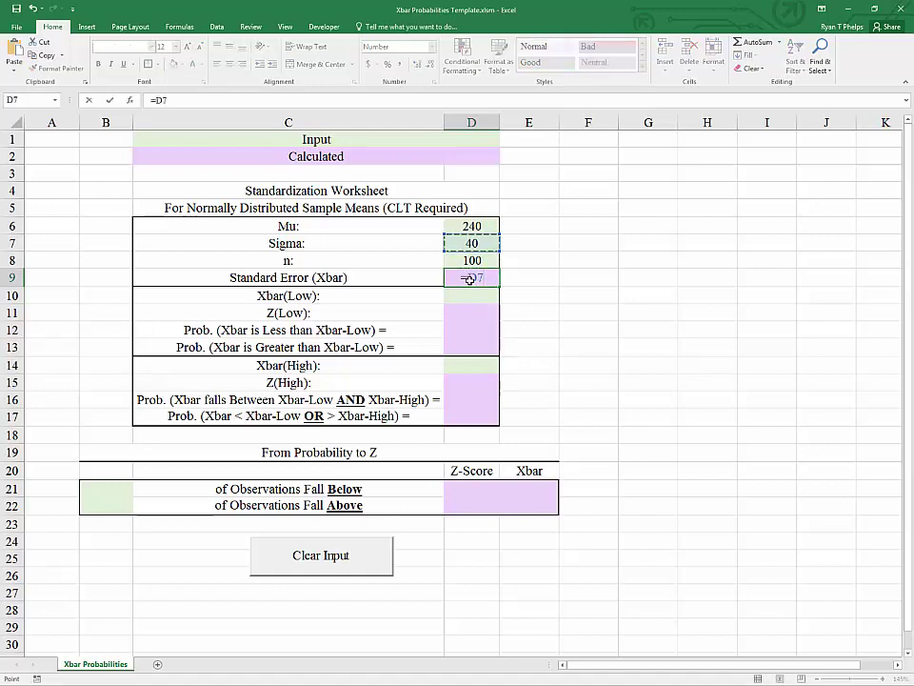
text(/)
key(Up)
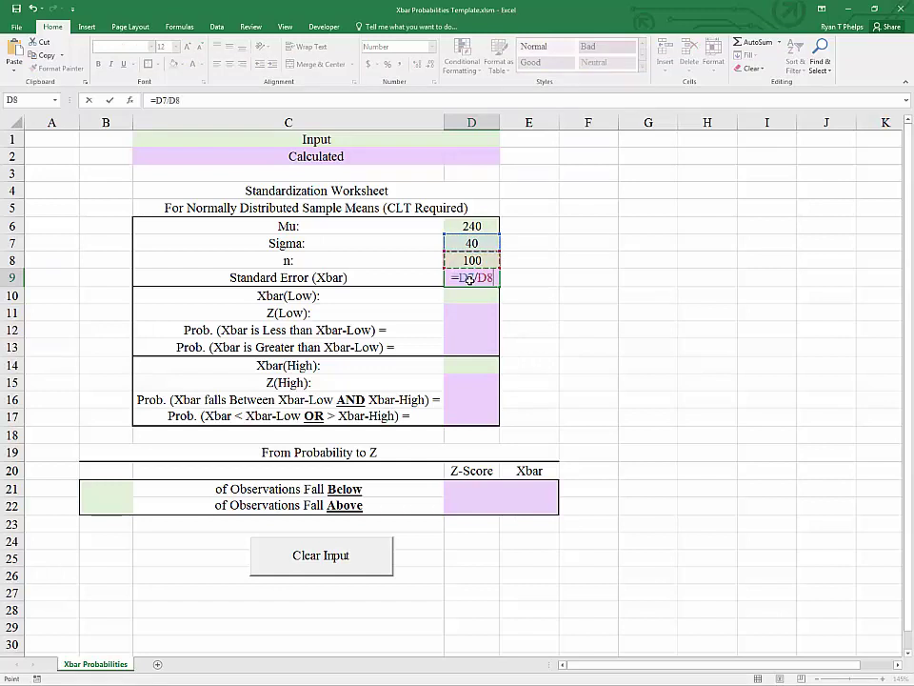
text(^.5)
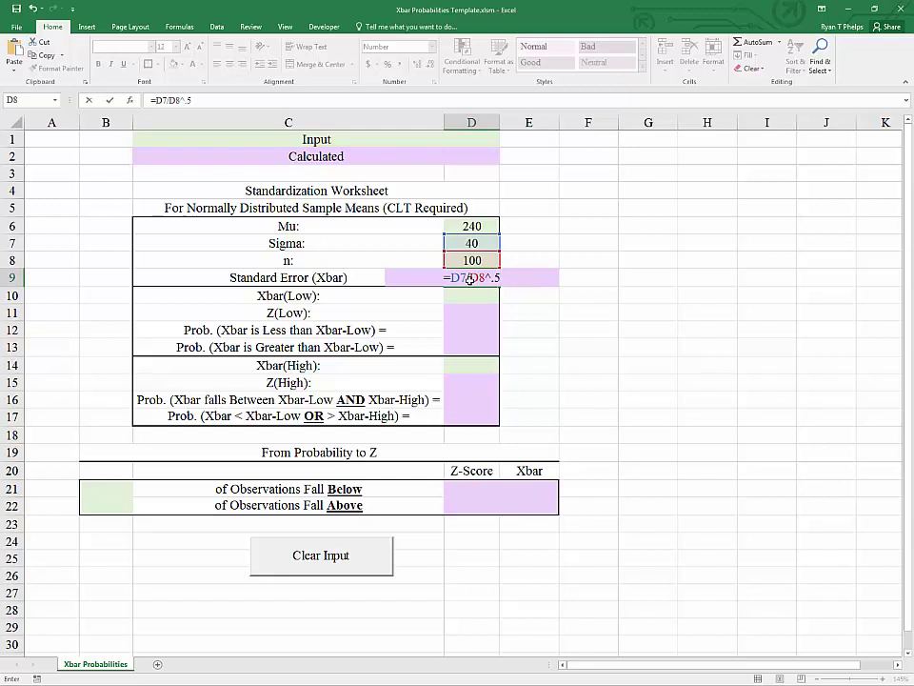
key(Return)
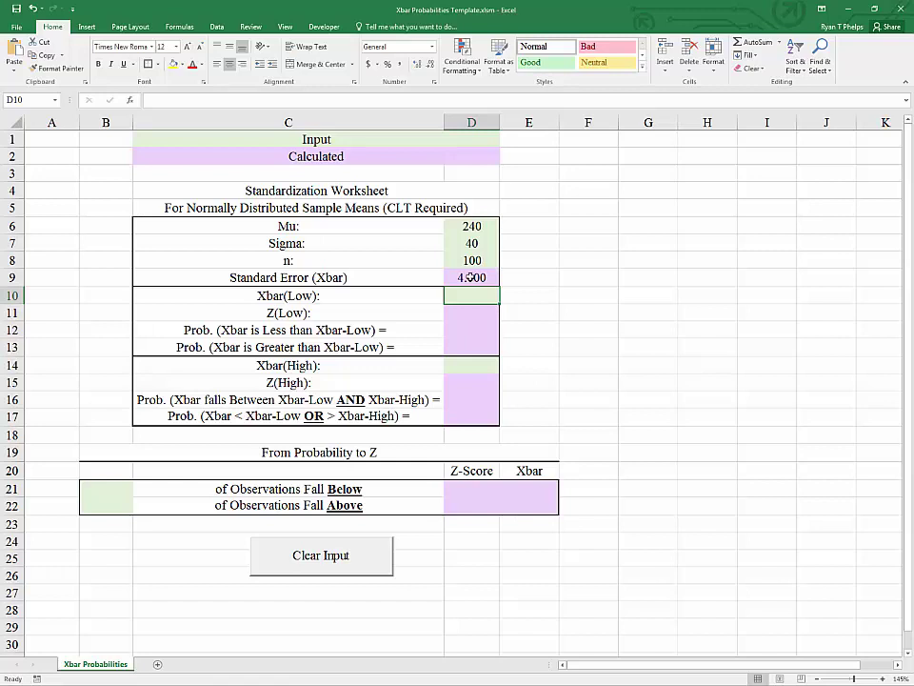
Examine the standard error formula in D9 alongside the Mu value in D6
click(474, 278)
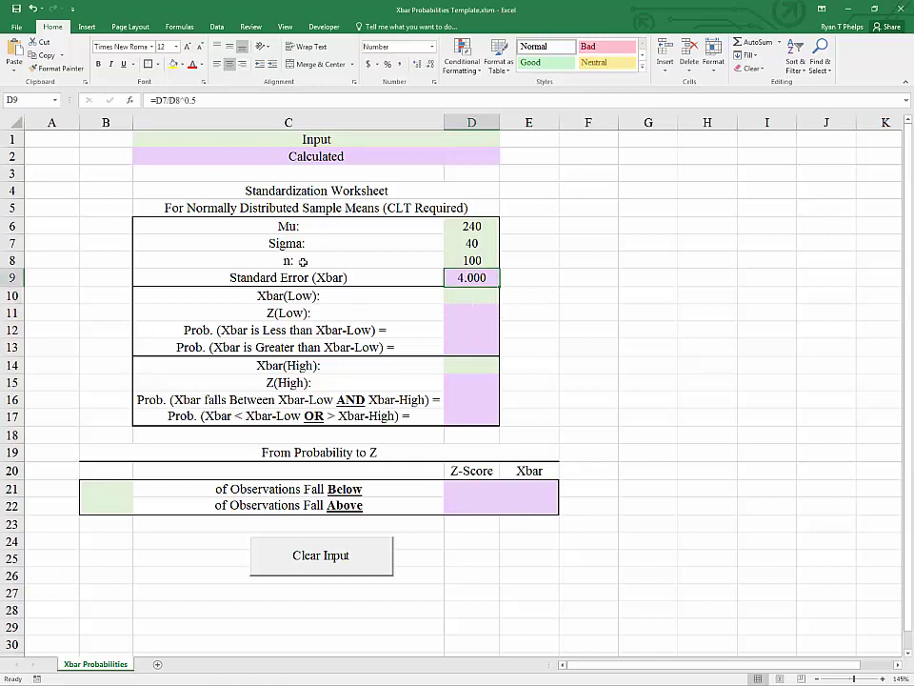
click(290, 226)
click(472, 226)
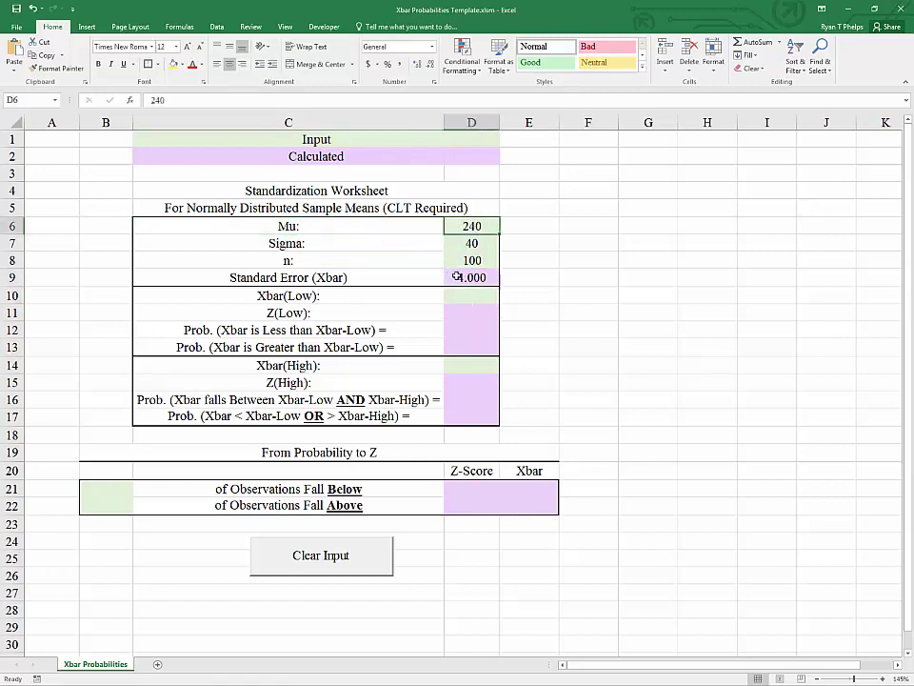
click(382, 229)
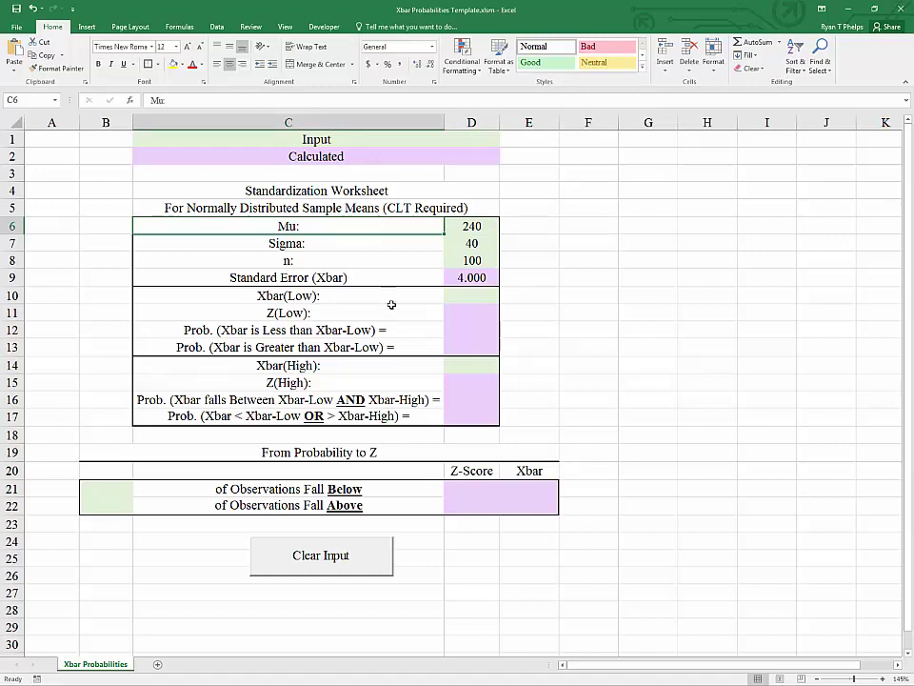
click(352, 278)
click(456, 277)
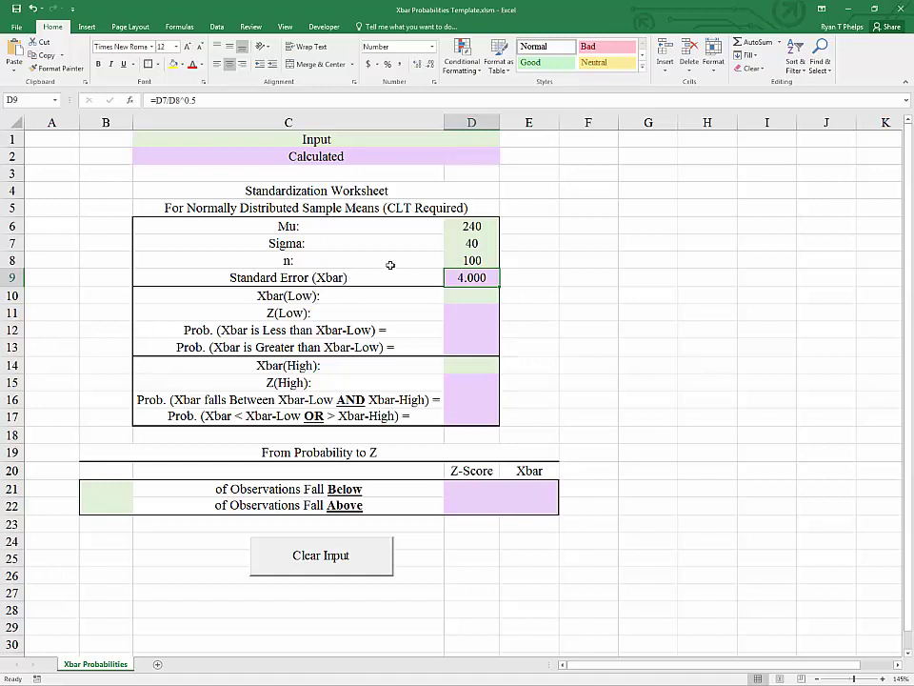
key(Up)
key(Up)
key(Up)
key(Up)
click(450, 229)
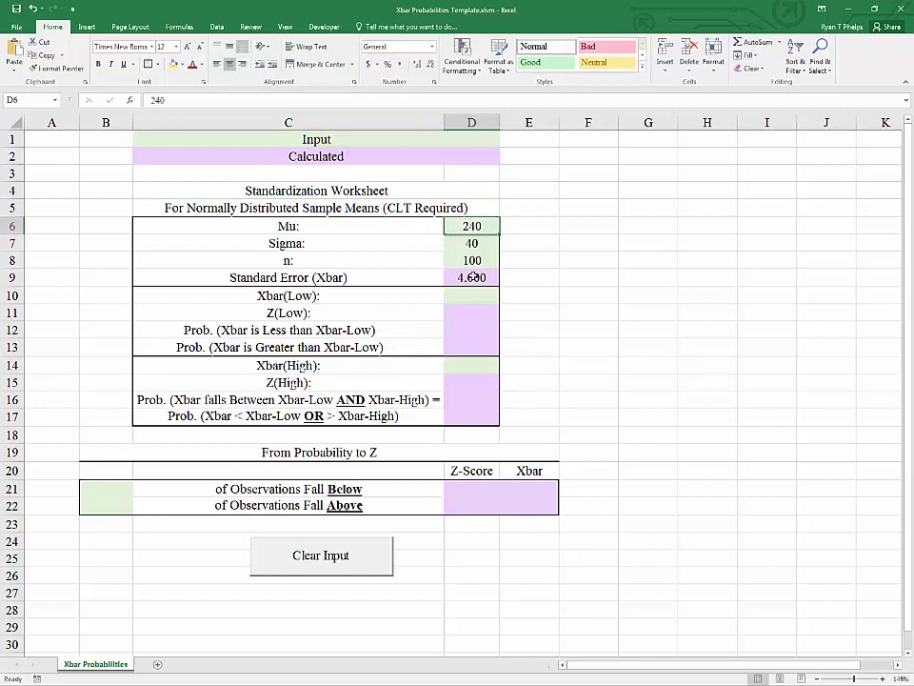
key(Down)
key(Down)
key(Down)
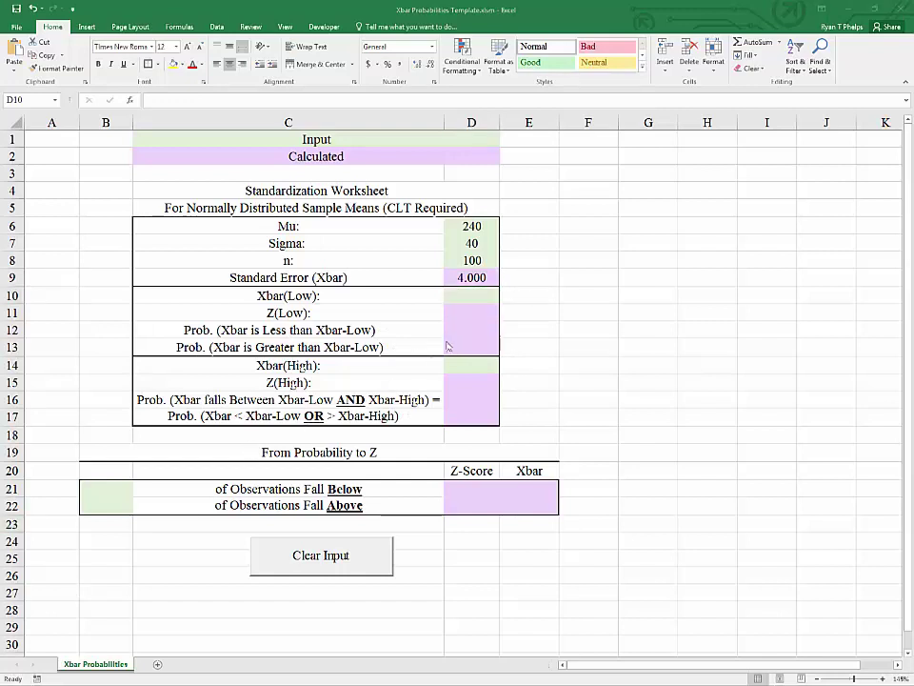
Enter 230 as the Xbar(Low) value in D10
click(473, 296)
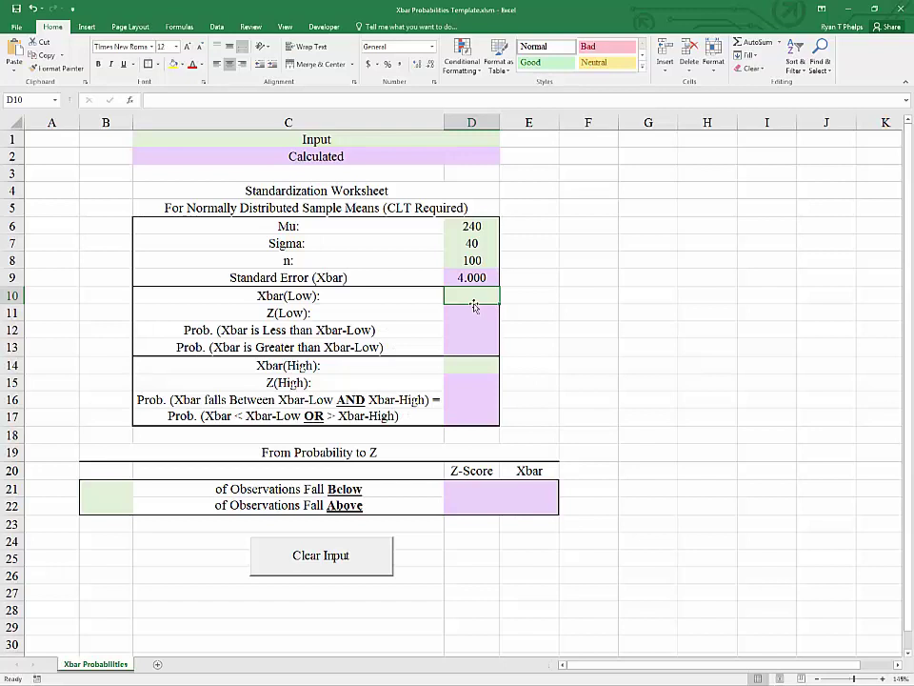
click(484, 262)
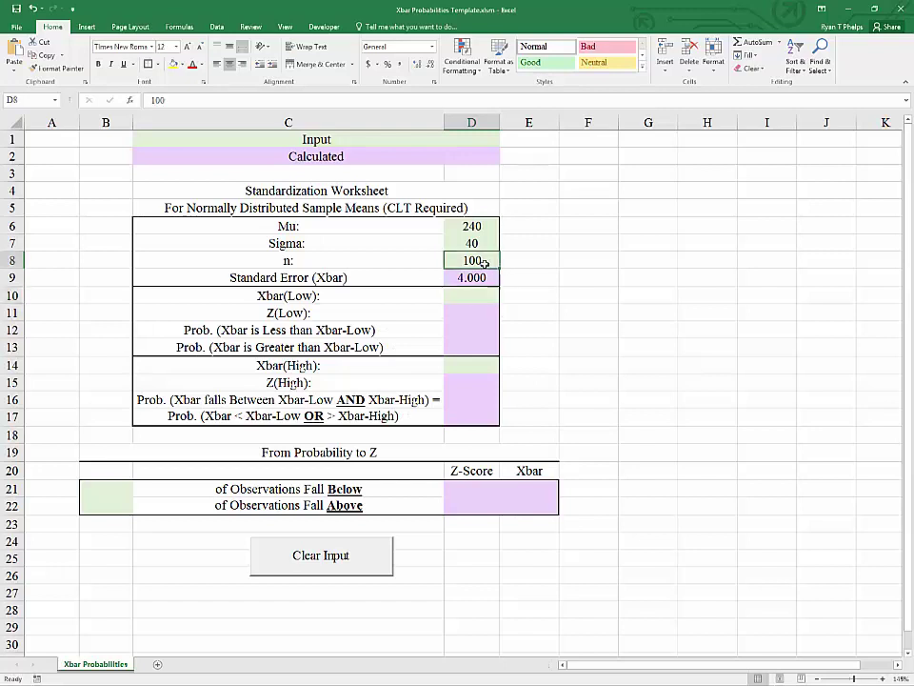
drag(471, 227, 472, 248)
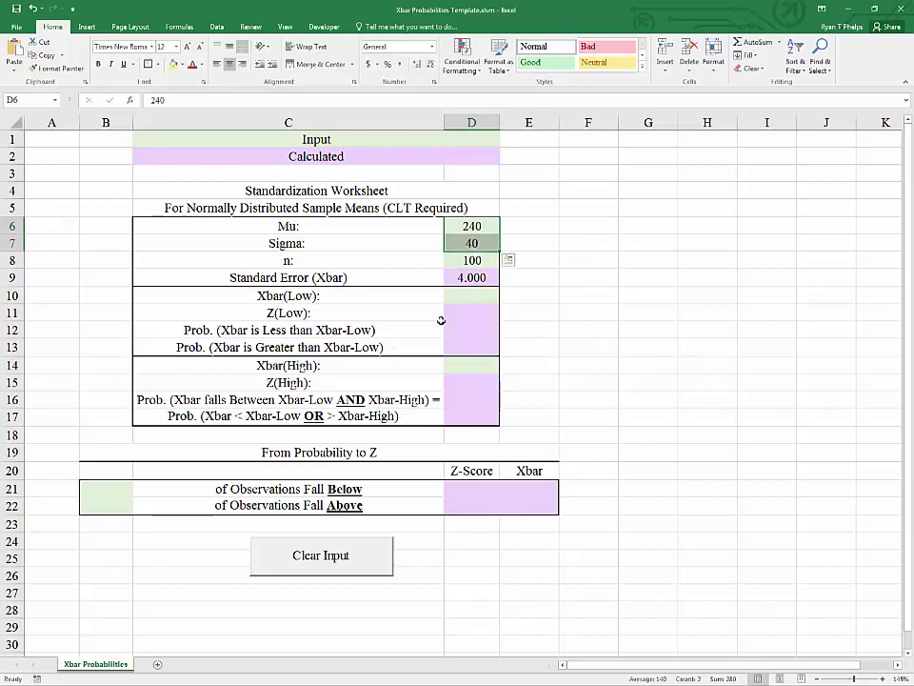
click(468, 298)
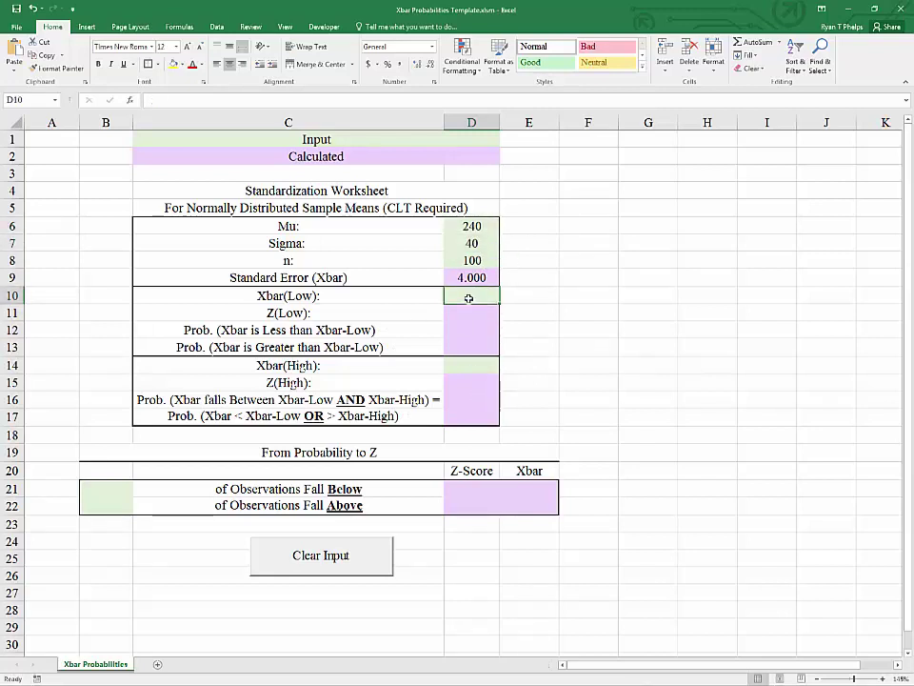
text(230)
key(Return)
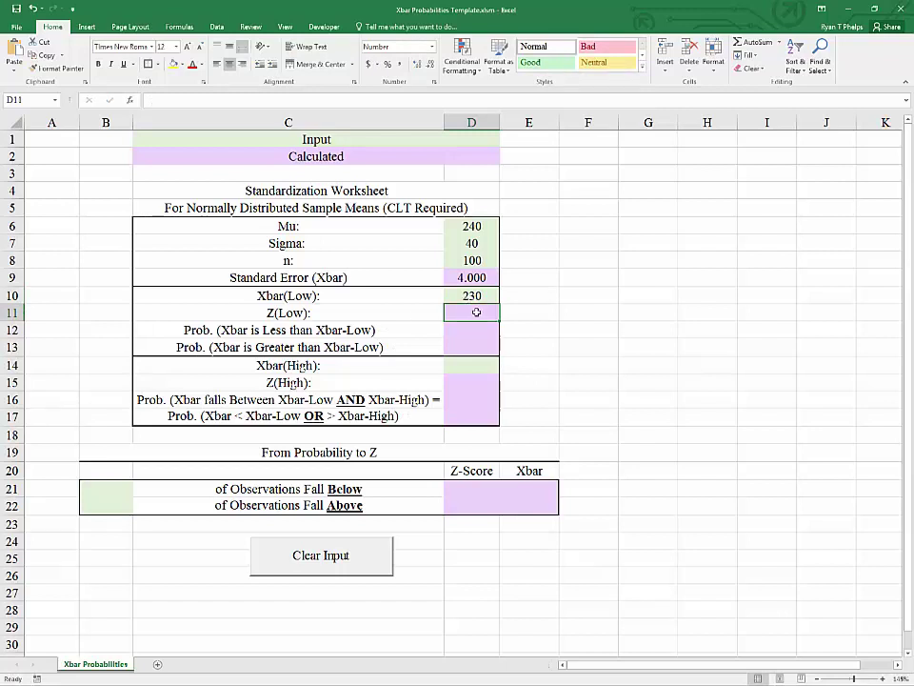
click(473, 297)
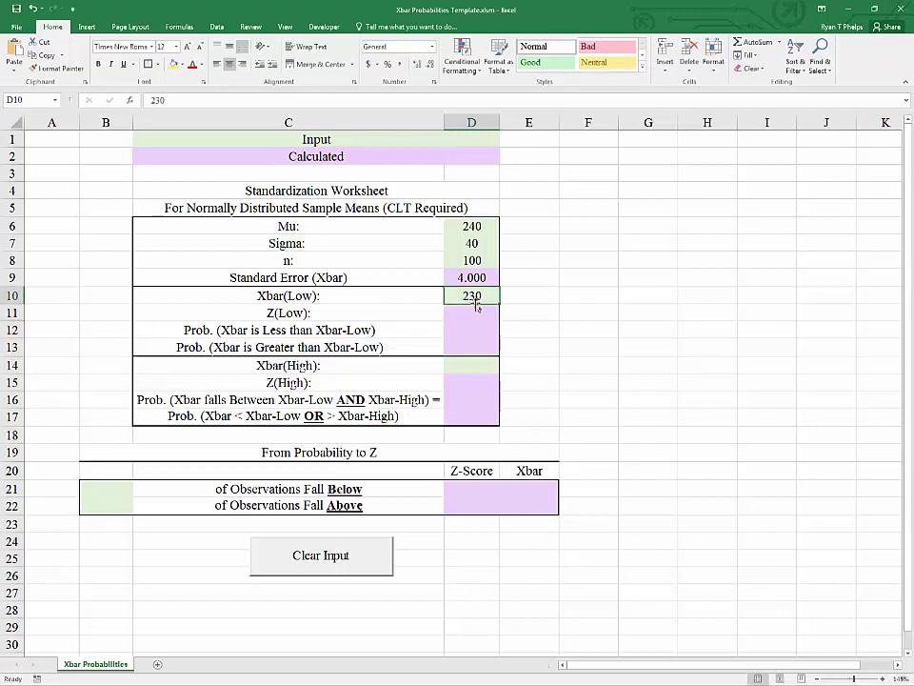
click(461, 311)
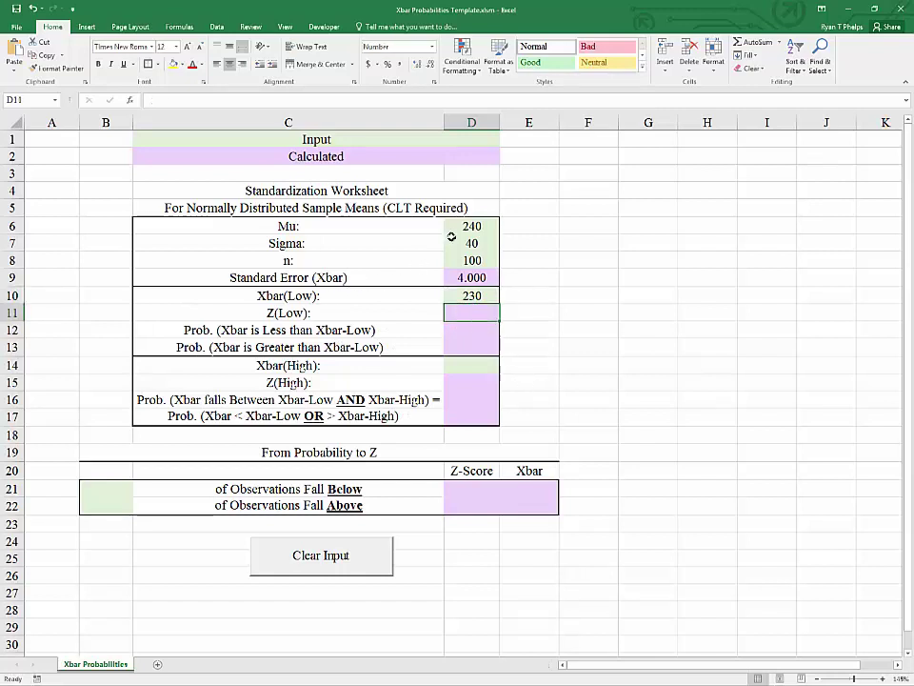
click(454, 226)
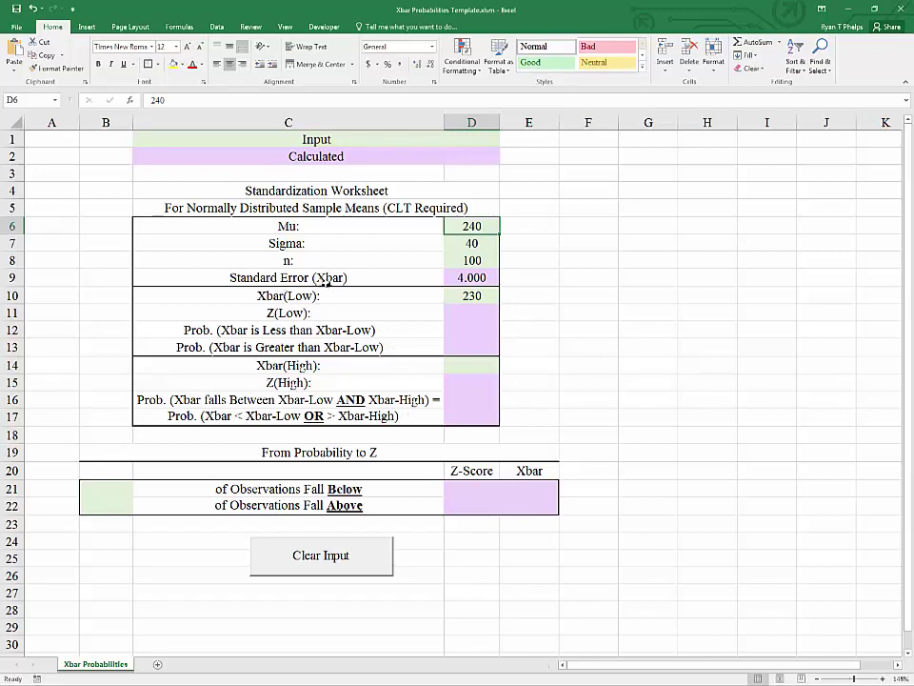
click(472, 277)
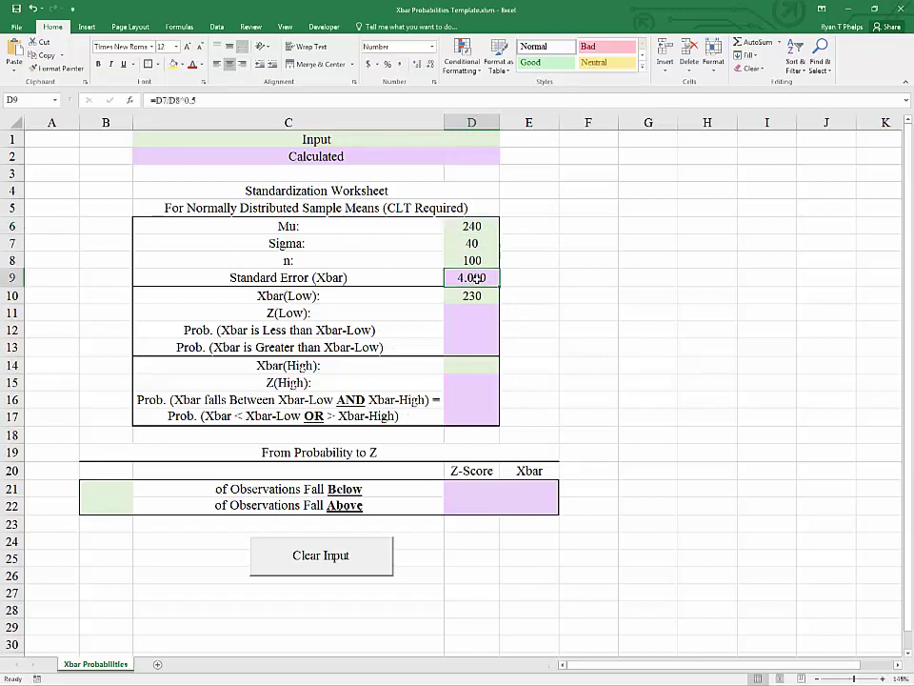
Calculate Z(Low) in D11 with the formula =(D10-D6)/D9
click(484, 309)
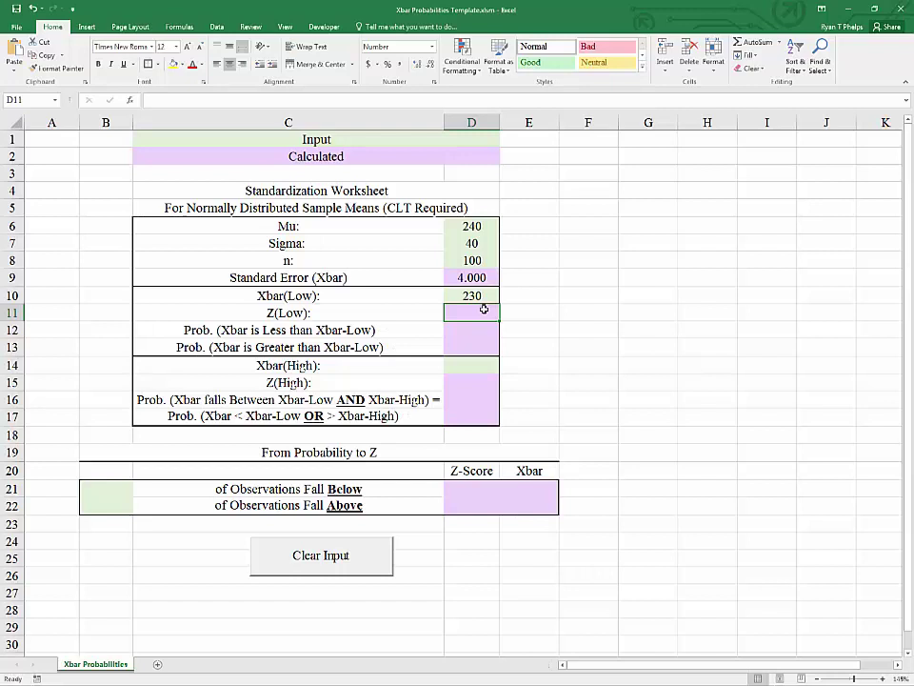
text(=()
key(Up)
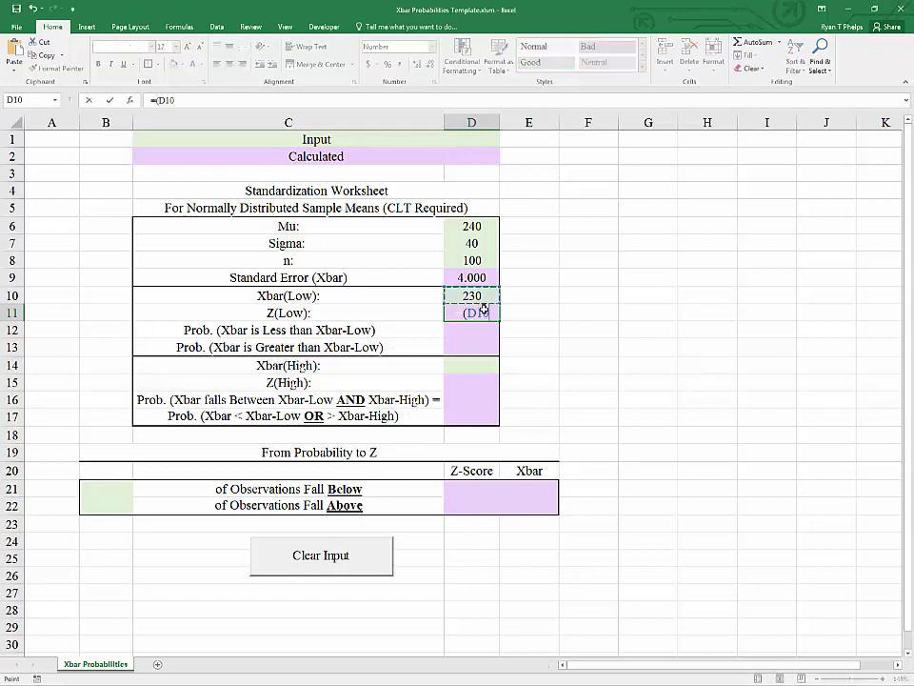
text(-)
key(Up)
key(Up)
key(Up)
key(Up)
key(Up)
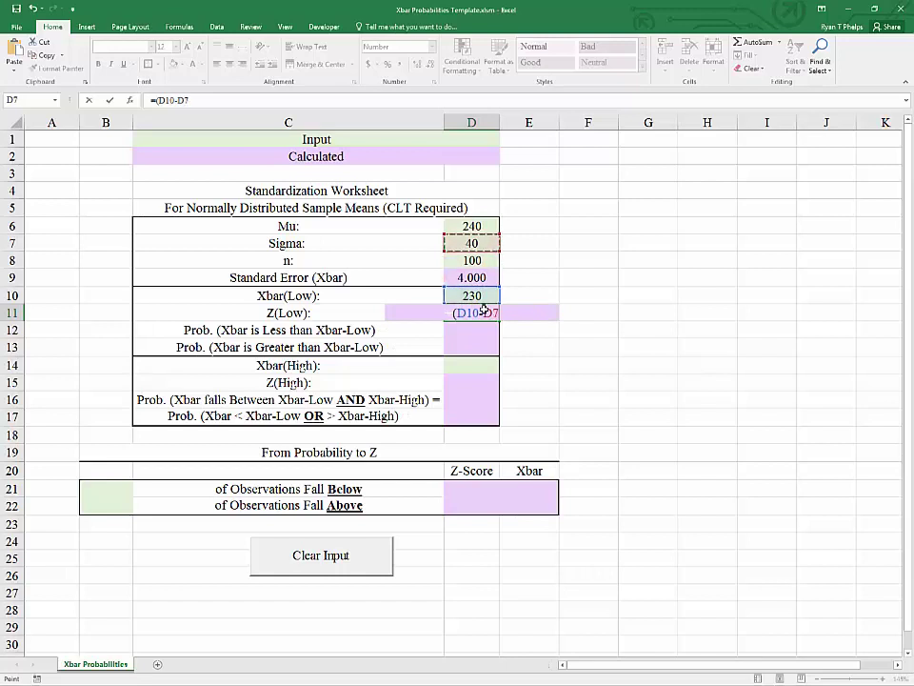
text())
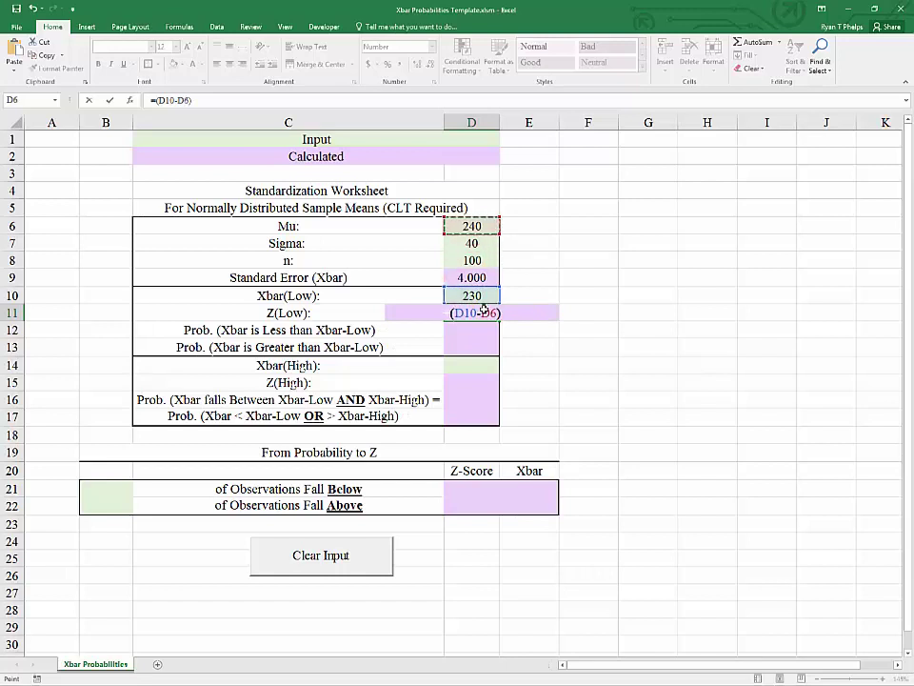
text(/)
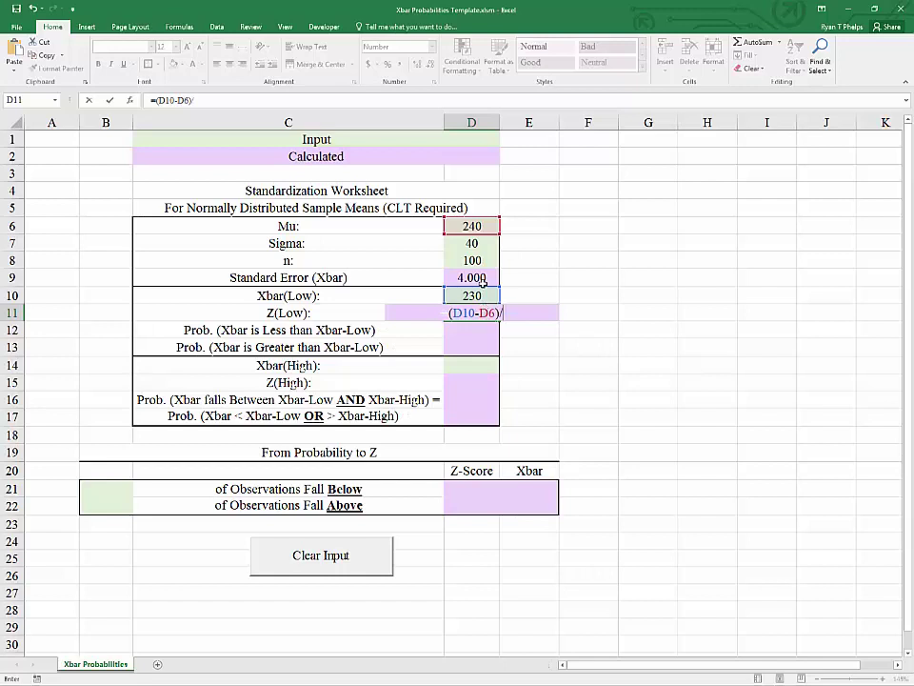
click(482, 279)
key(Return)
click(457, 308)
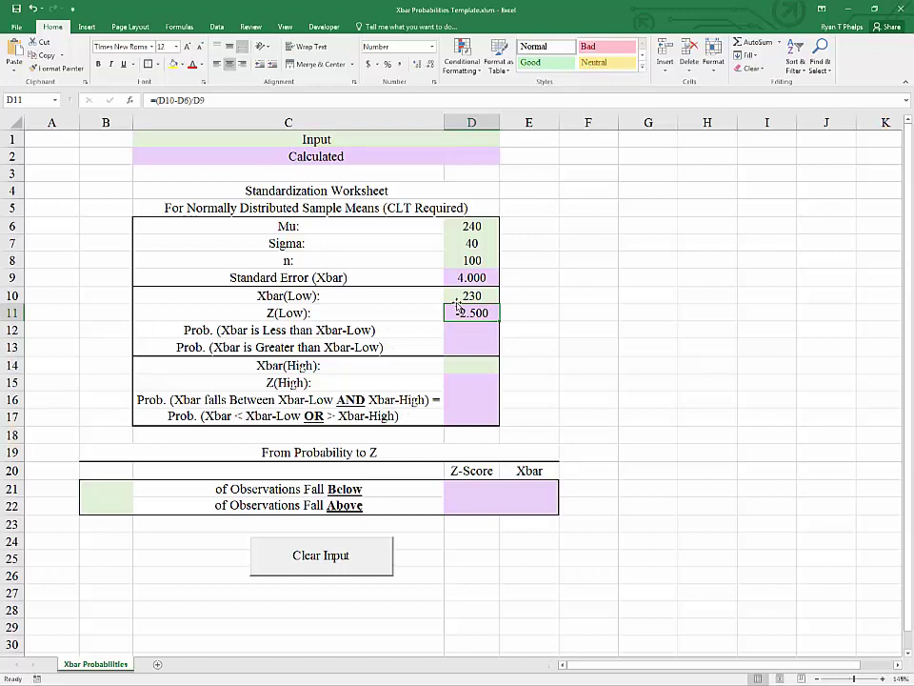
Calculate the probability that Xbar is less than Xbar-Low in D12 with the formula =NORM.S.DIST(D11,TRUE)
click(462, 295)
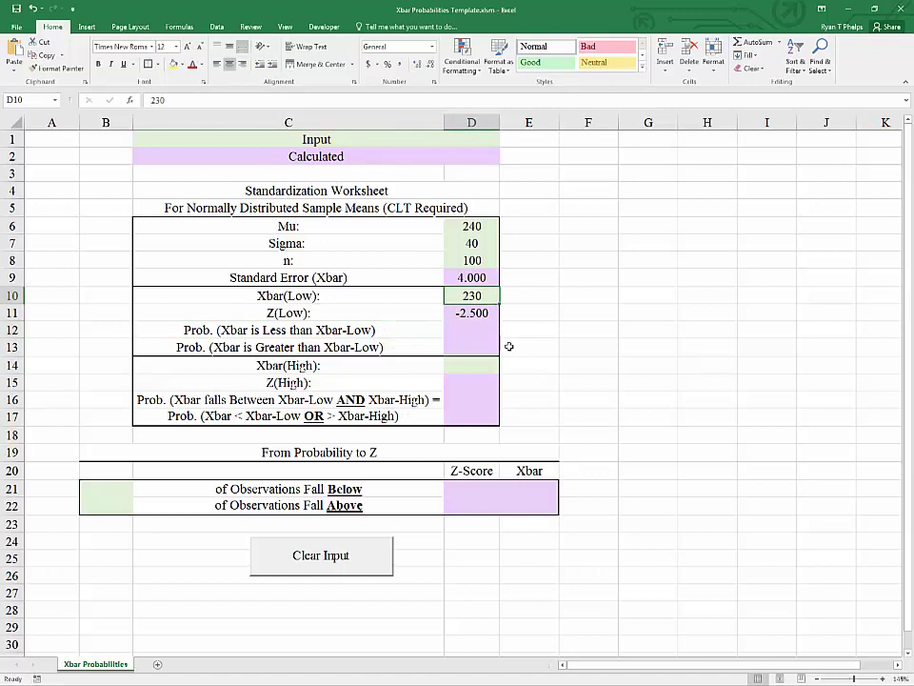
key(Down)
key(Down)
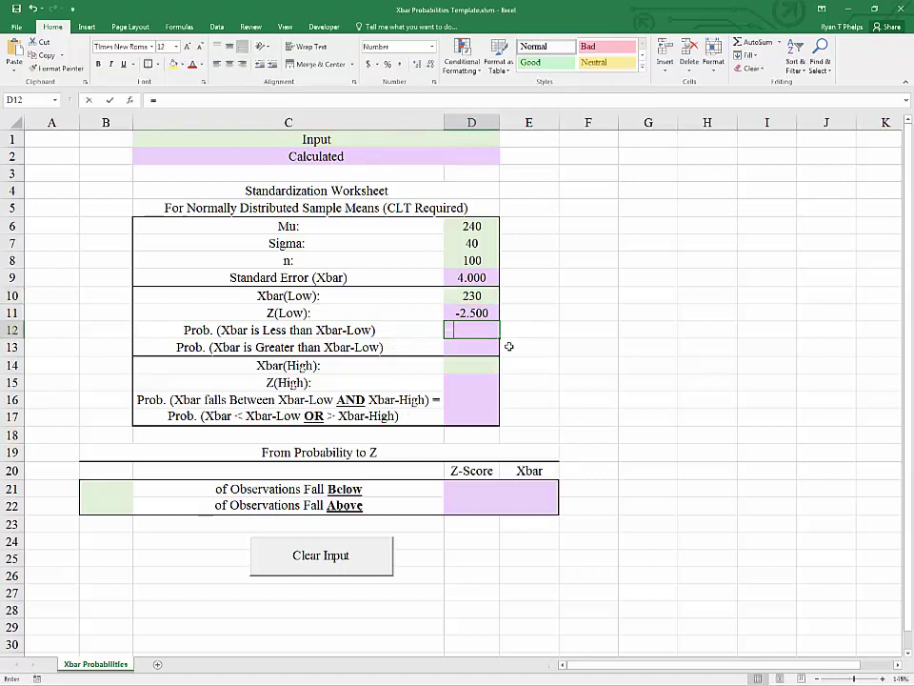
text(=n)
key(Down)
key(Down)
key(Down)
key(Down)
key(Down)
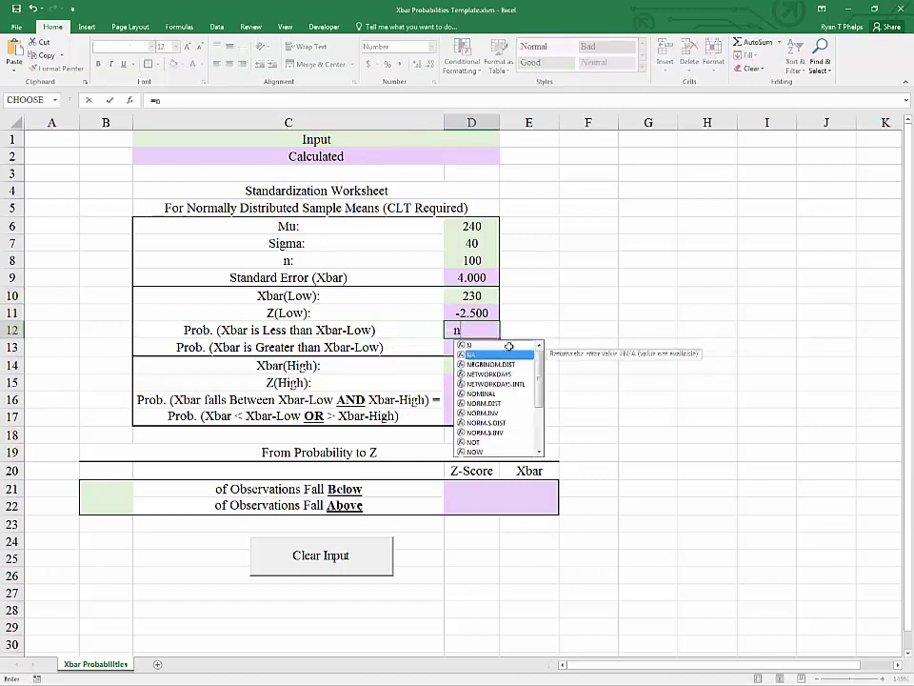
key(Down)
key(Down)
key(Down)
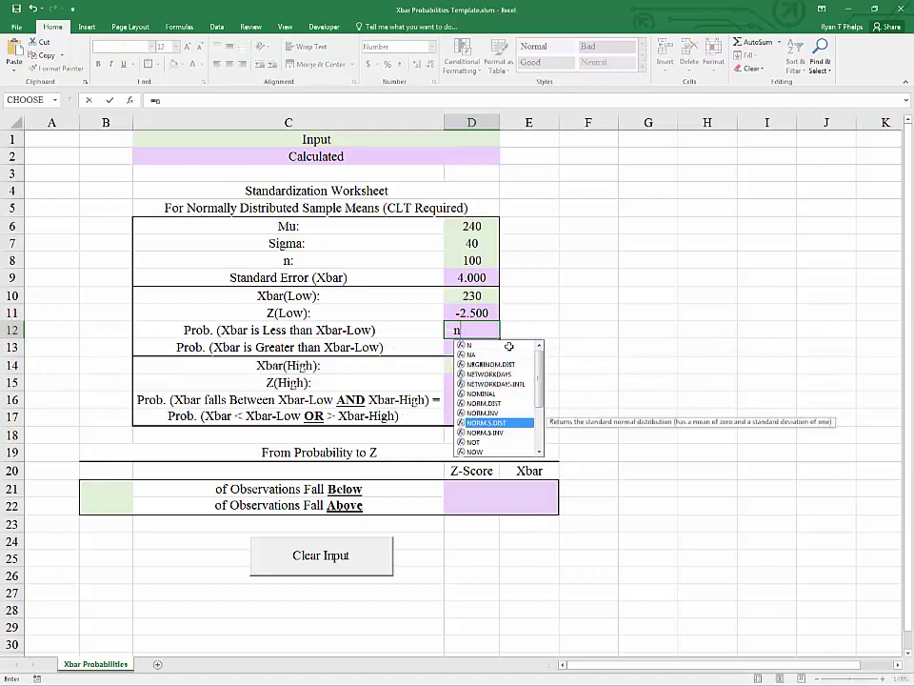
key(Tab)
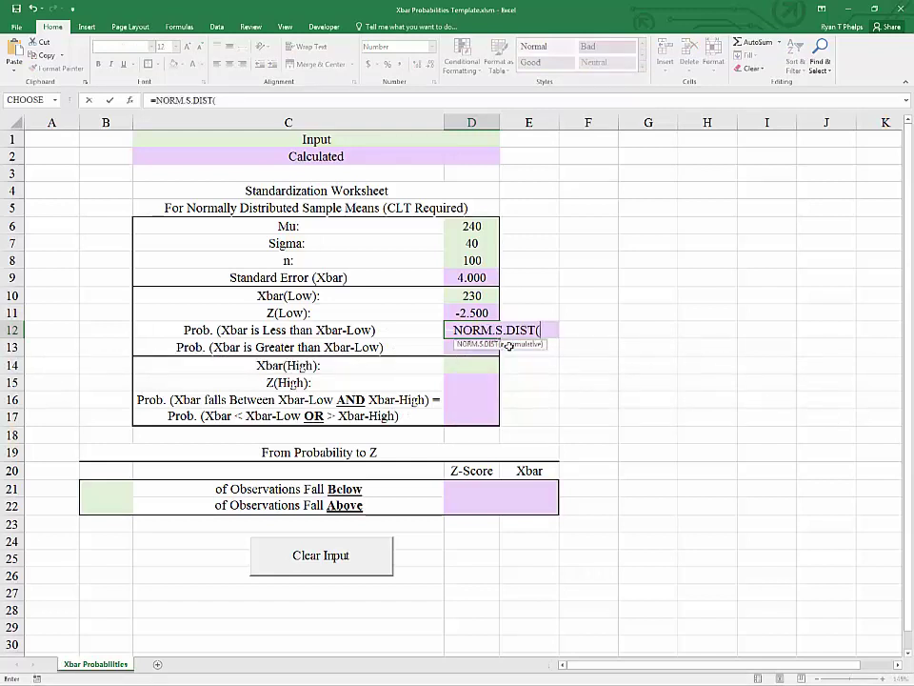
click(474, 313)
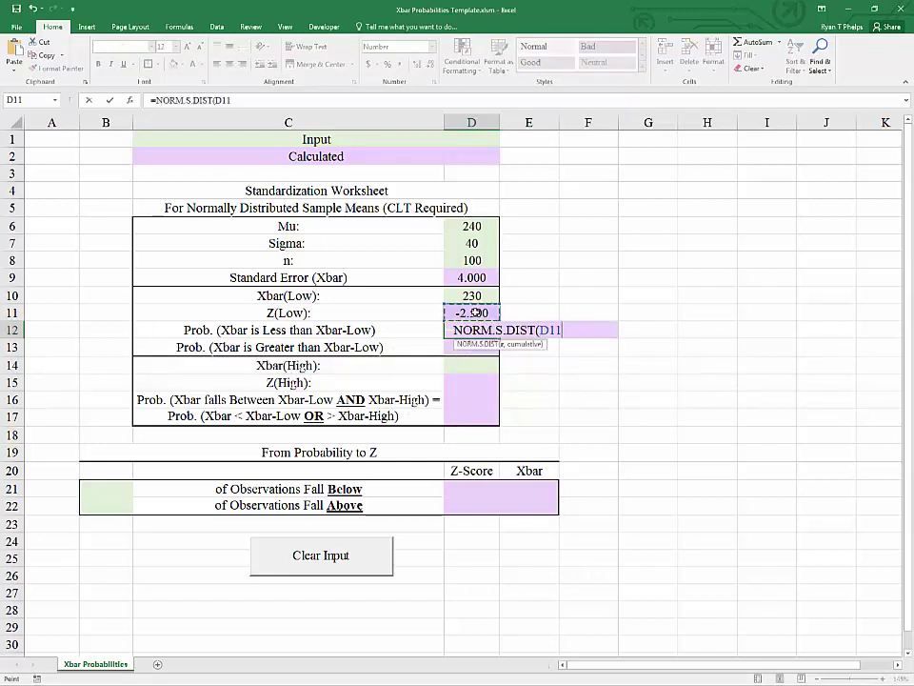
text(,)
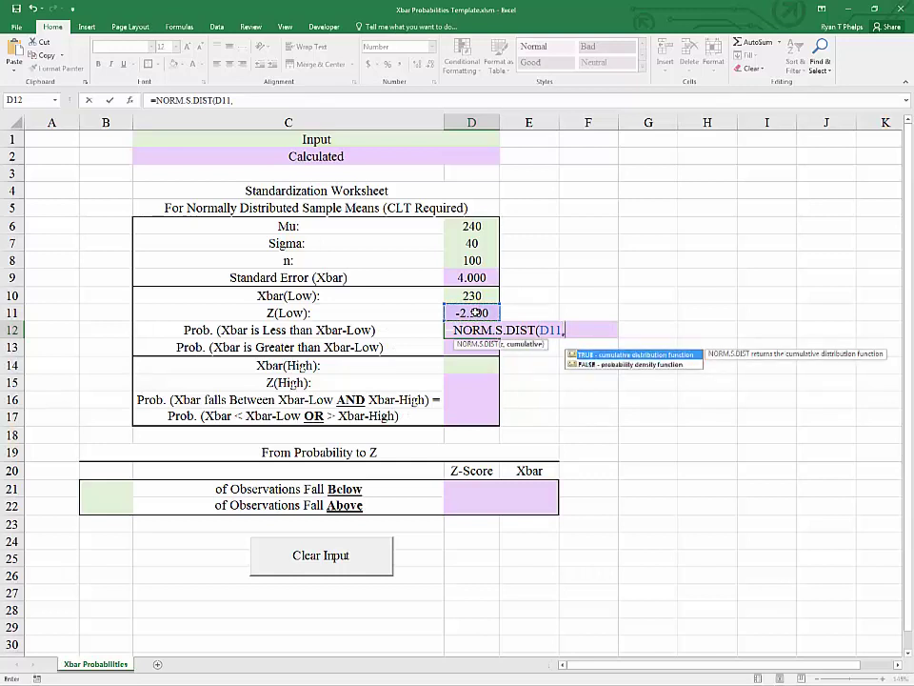
key(Tab)
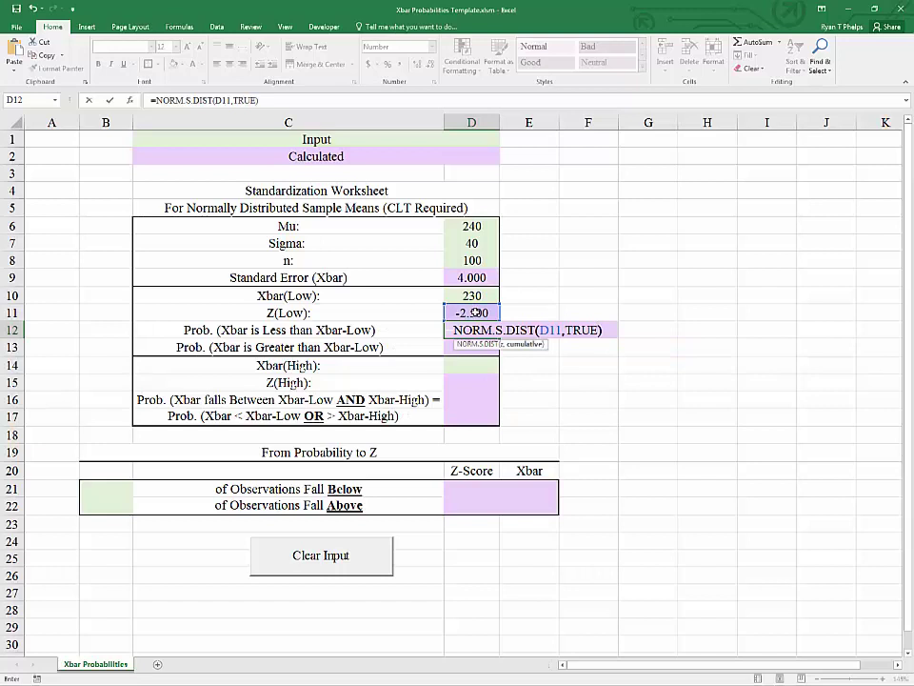
key(Return)
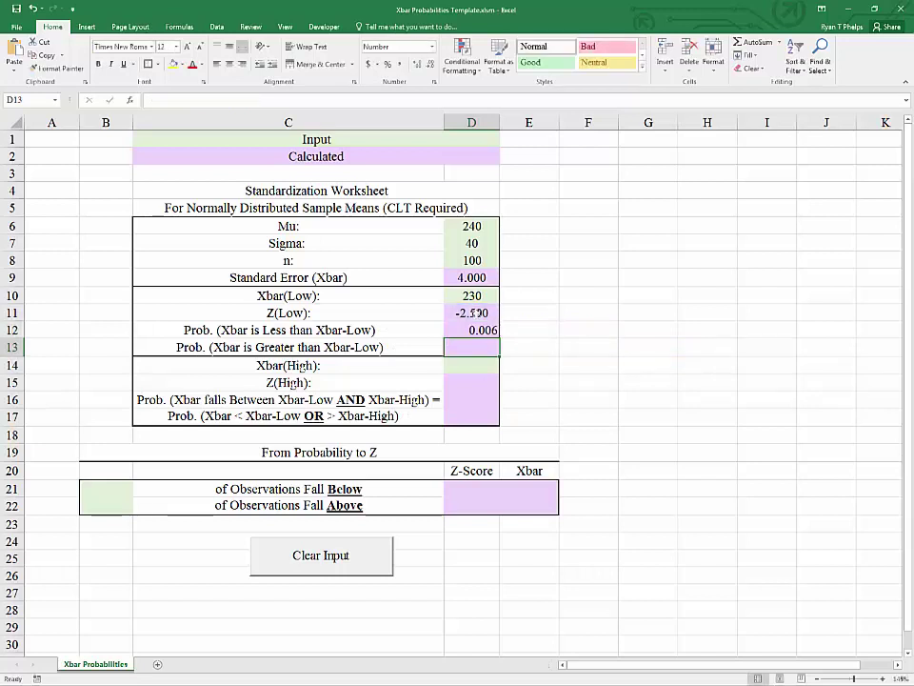
key(Up)
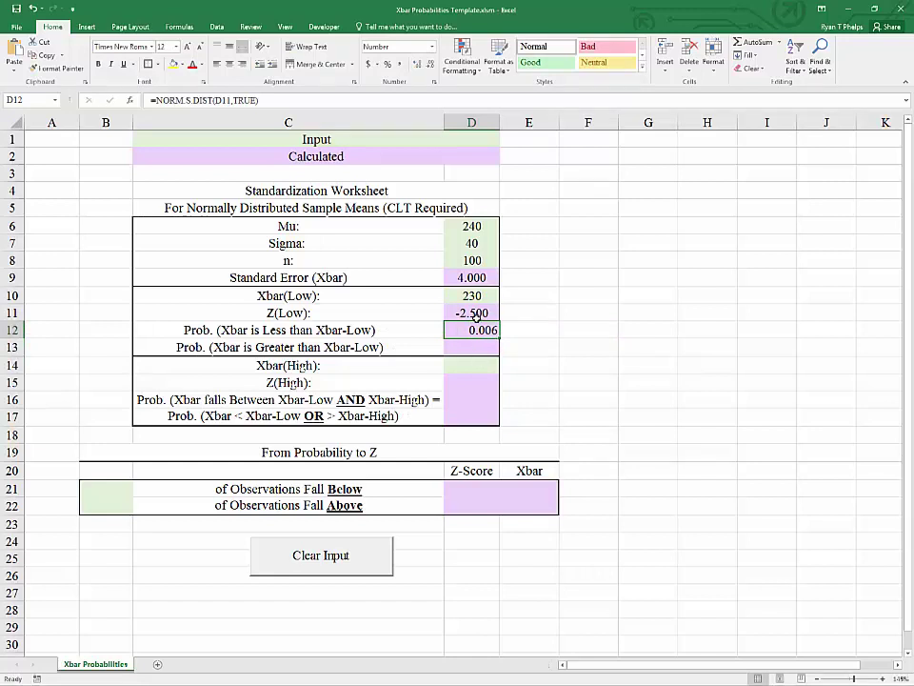
Calculate the probability that Xbar is greater than Xbar-Low in D13 with the formula =1-D12
click(474, 347)
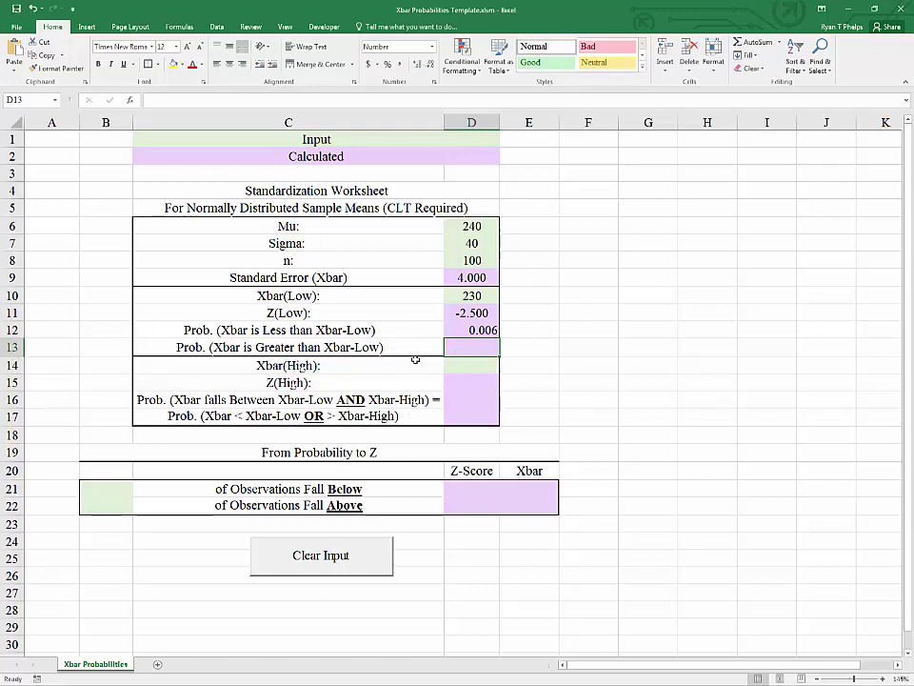
text(=1-D12)
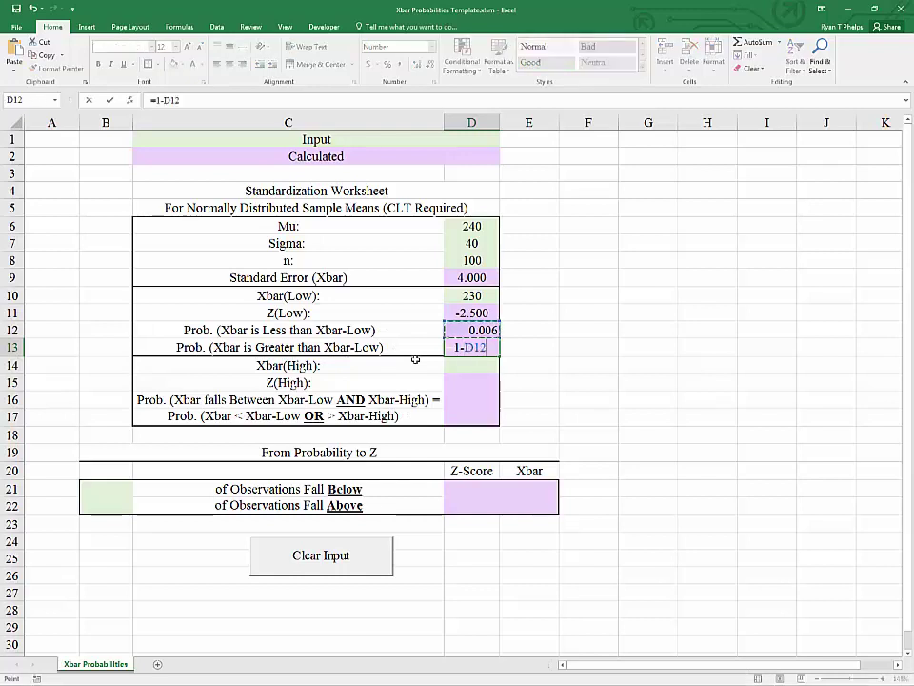
key(Return)
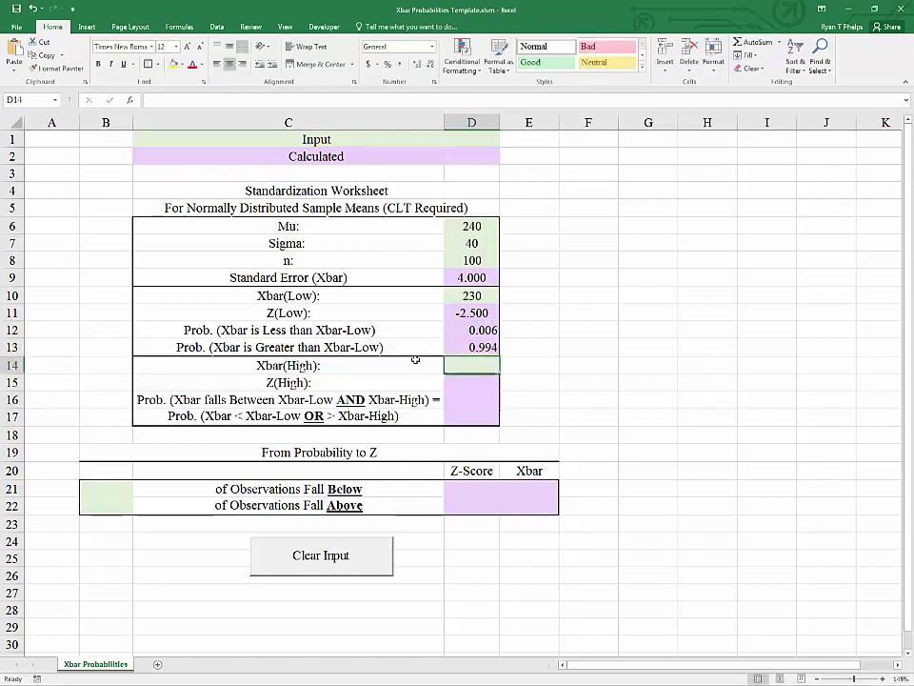
Review the greater-than probability against the Xbar(Low), n, Mu and Sigma inputs, and examine the empty Xbar(High) and Z(High) cells
click(475, 347)
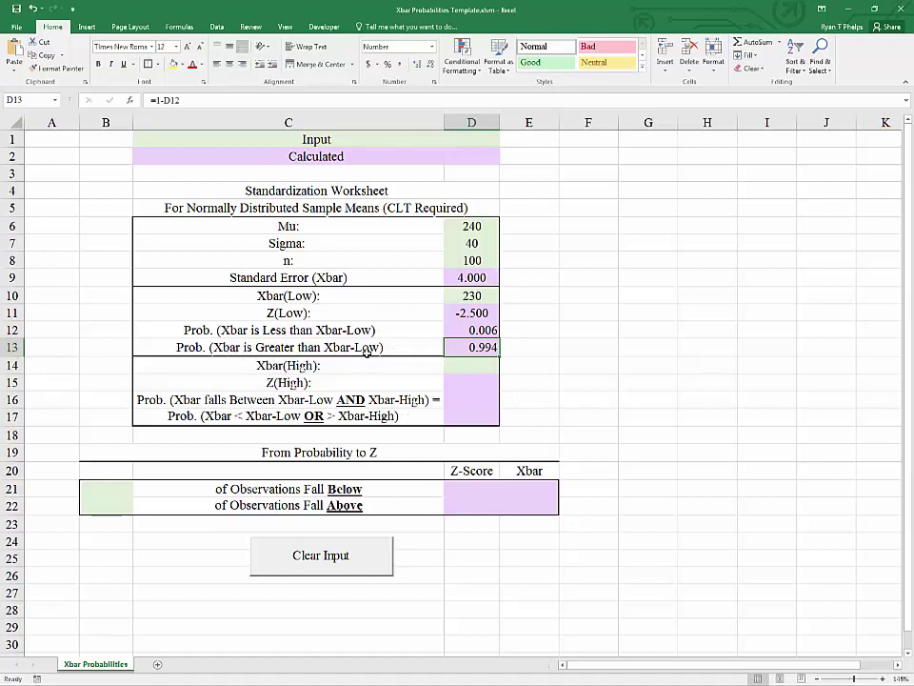
click(483, 296)
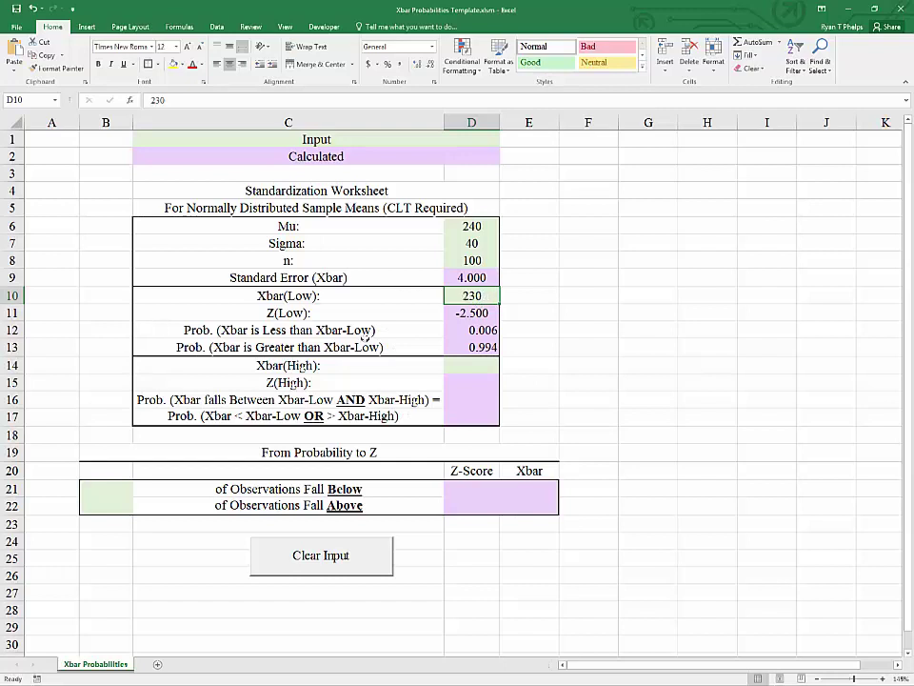
click(473, 347)
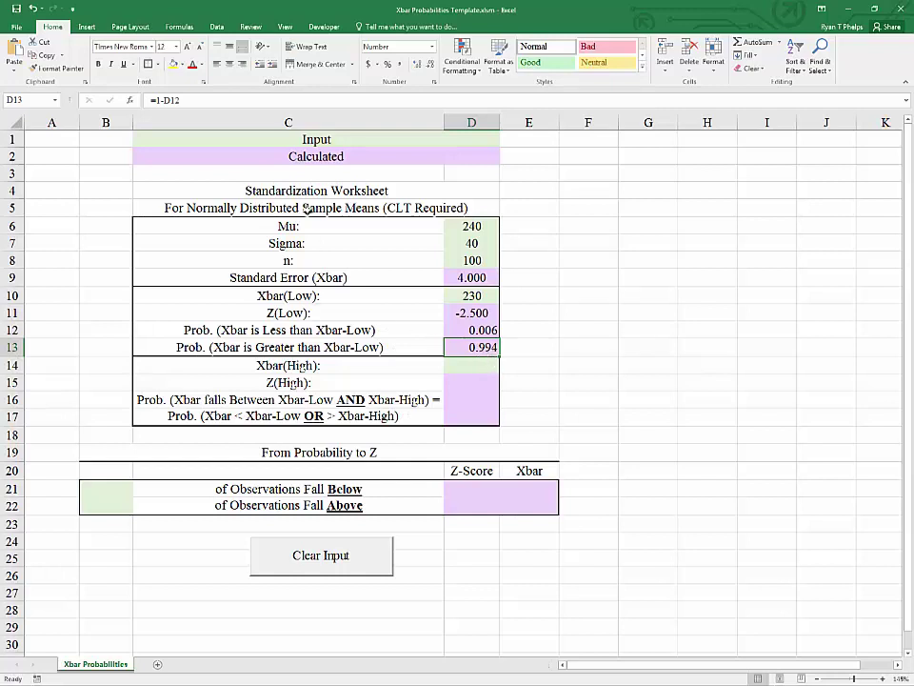
click(305, 207)
click(473, 259)
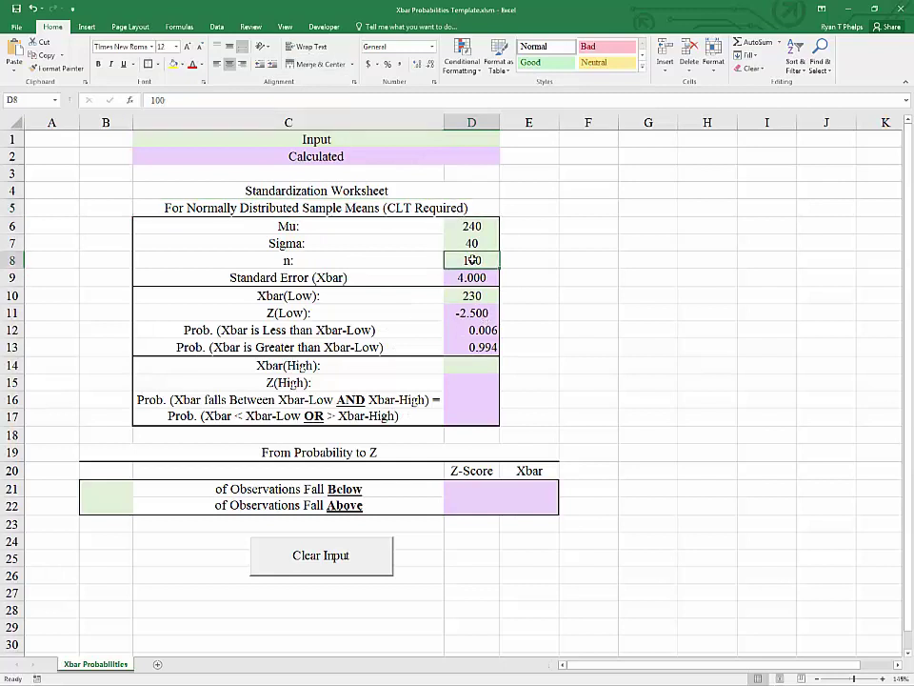
click(471, 226)
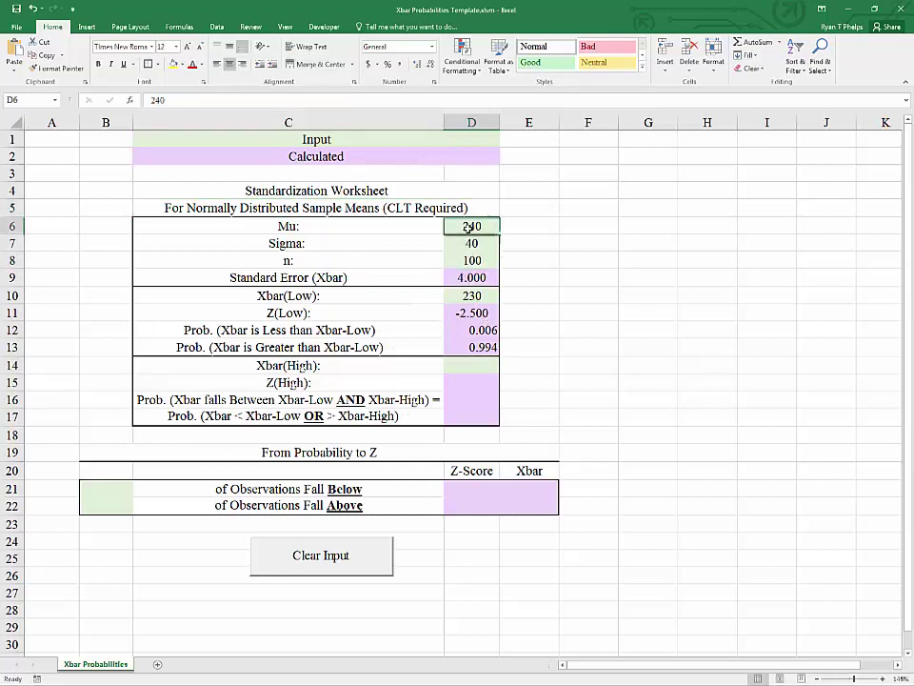
click(459, 243)
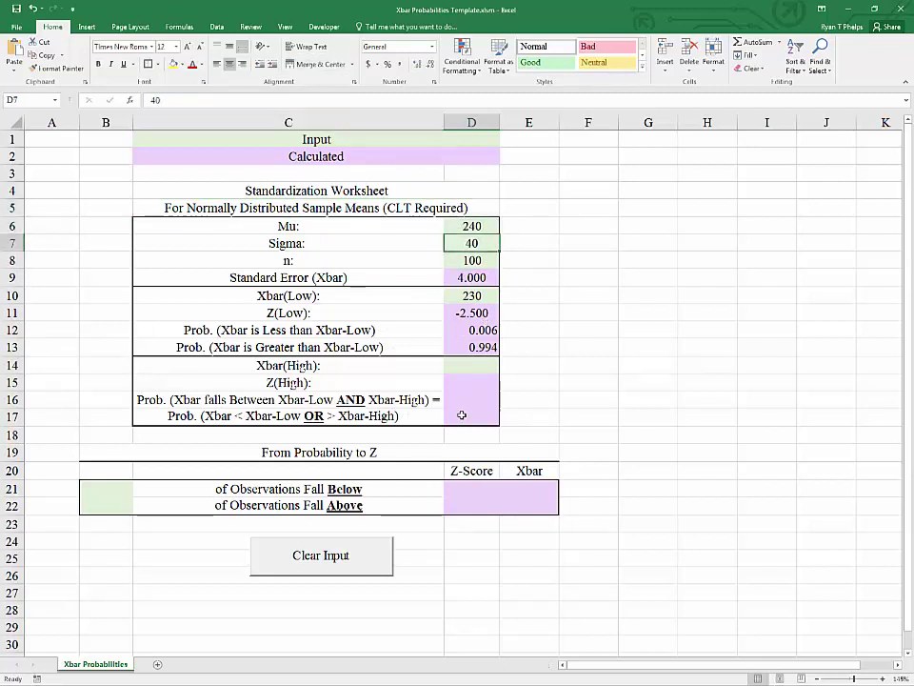
click(475, 367)
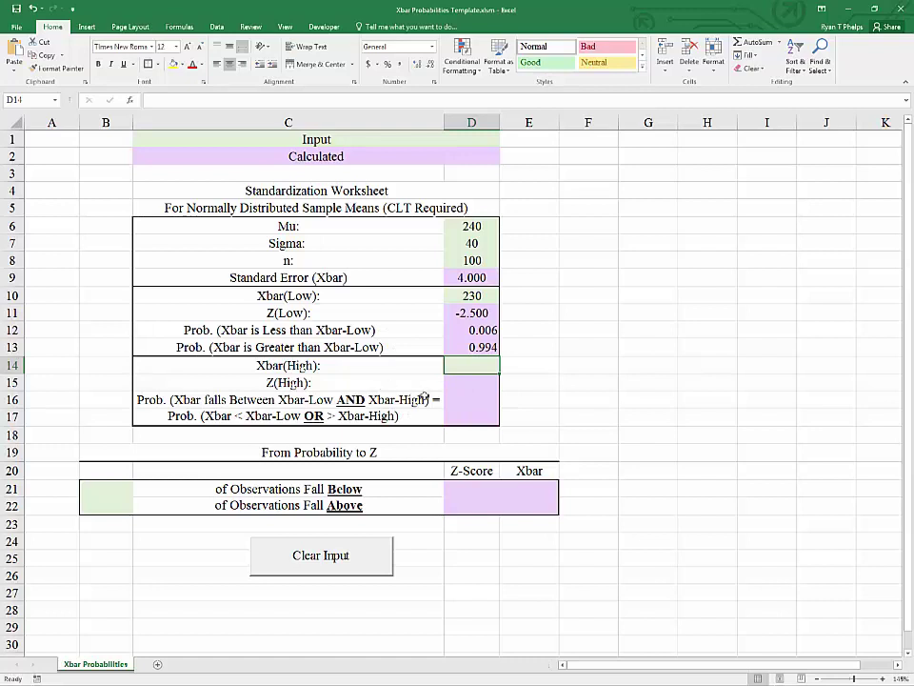
click(461, 381)
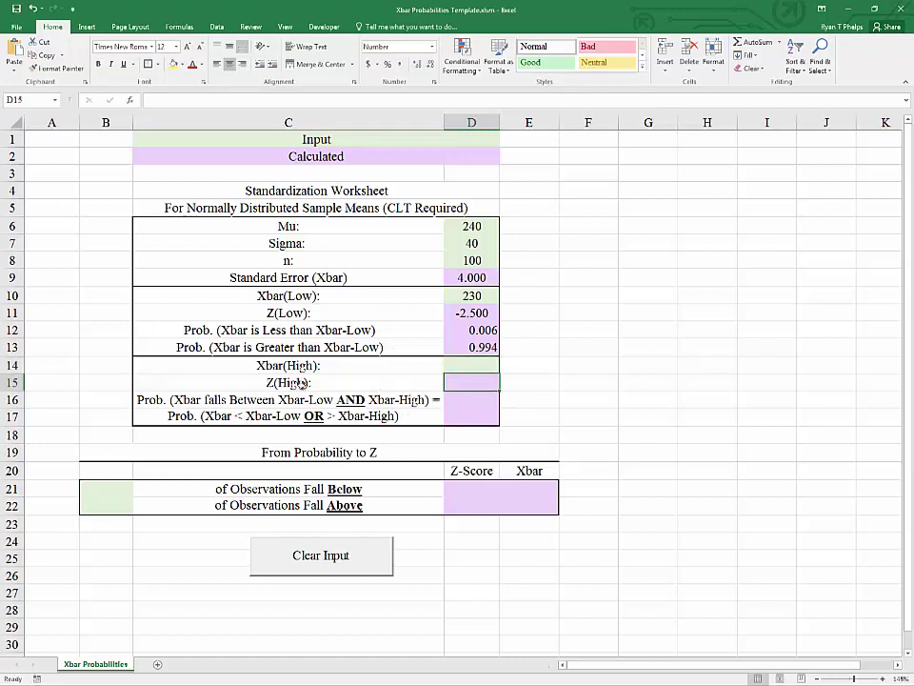
click(482, 364)
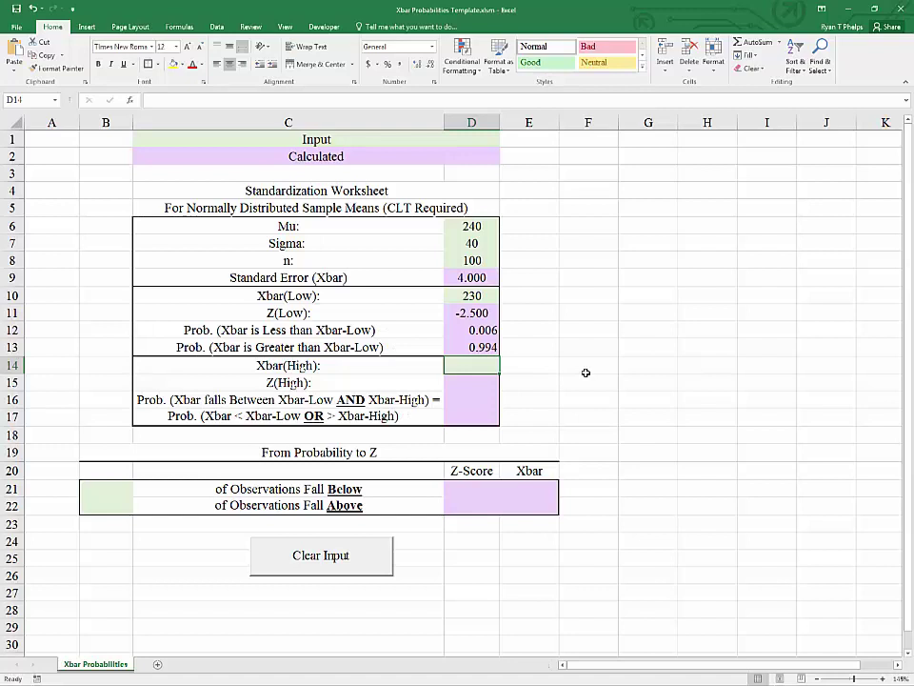
Change the Xbar(Low) value in D10 to 236
key(Up)
key(Up)
key(Up)
key(Up)
text(235)
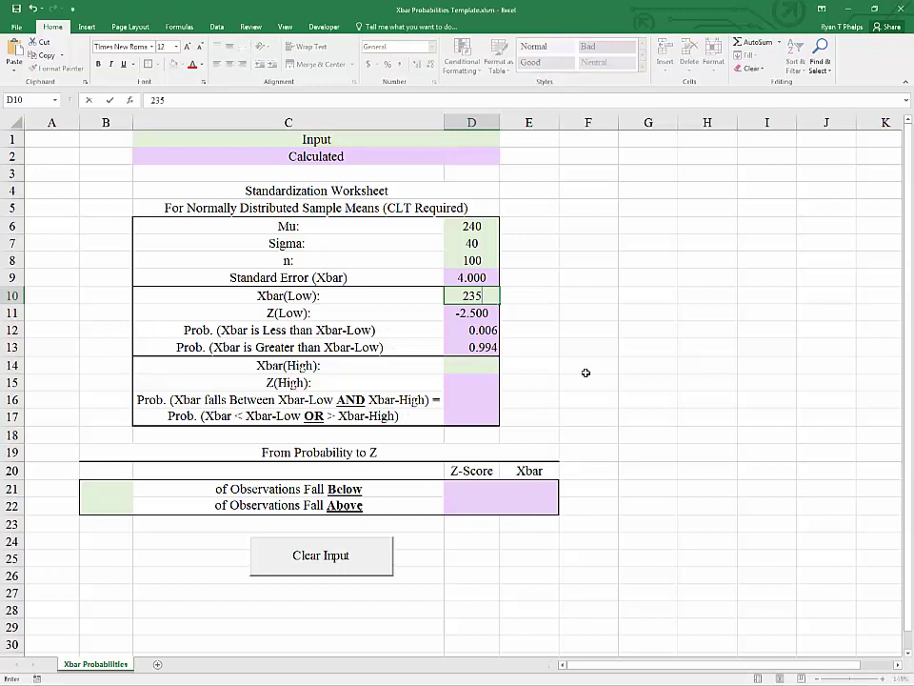
key(BackSpace)
text(6)
key(Return)
Enter 244 as the Xbar(High) value in D14
key(Down)
key(Down)
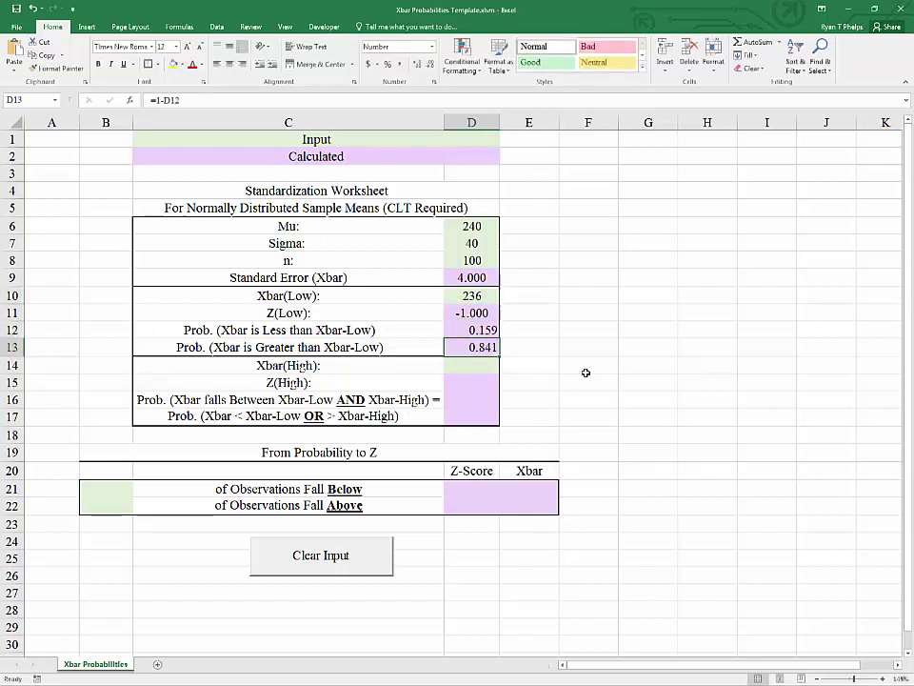
key(Down)
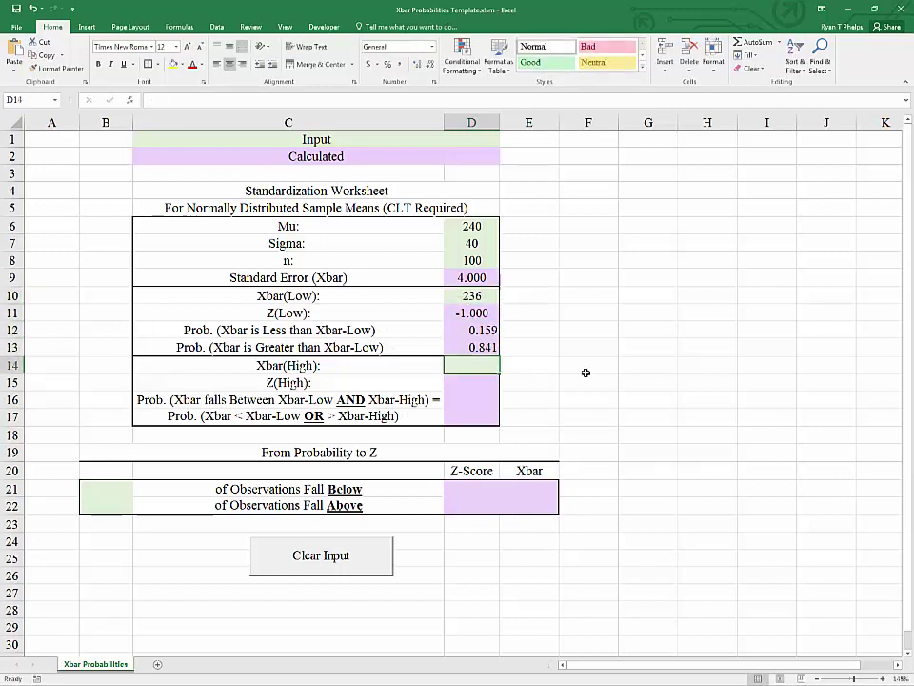
text(244)
key(Return)
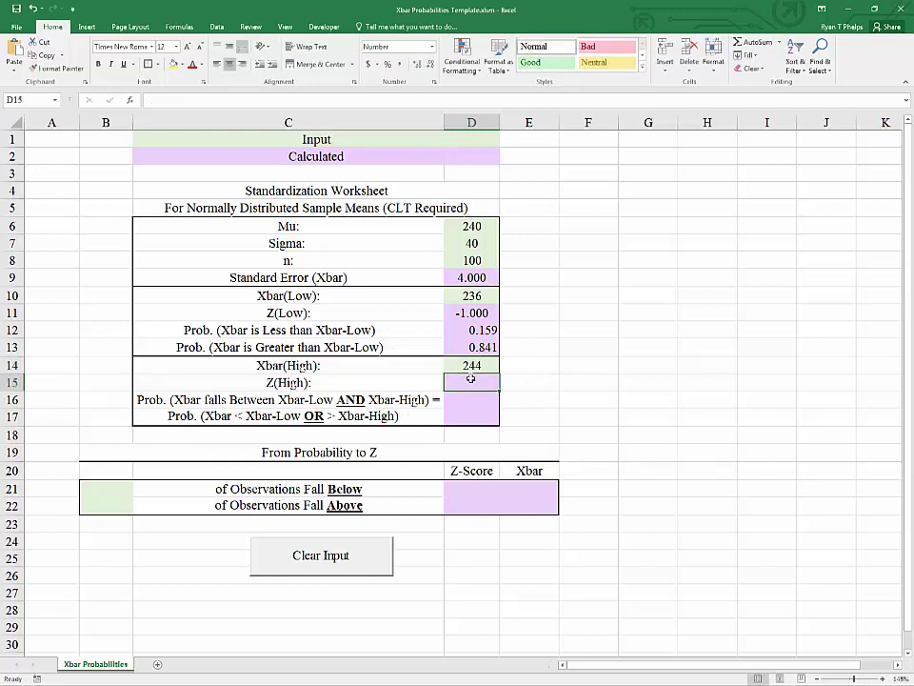
Calculate Z(High) in D15 with the formula =(D14-D6)/D9
text(=()
key(Up)
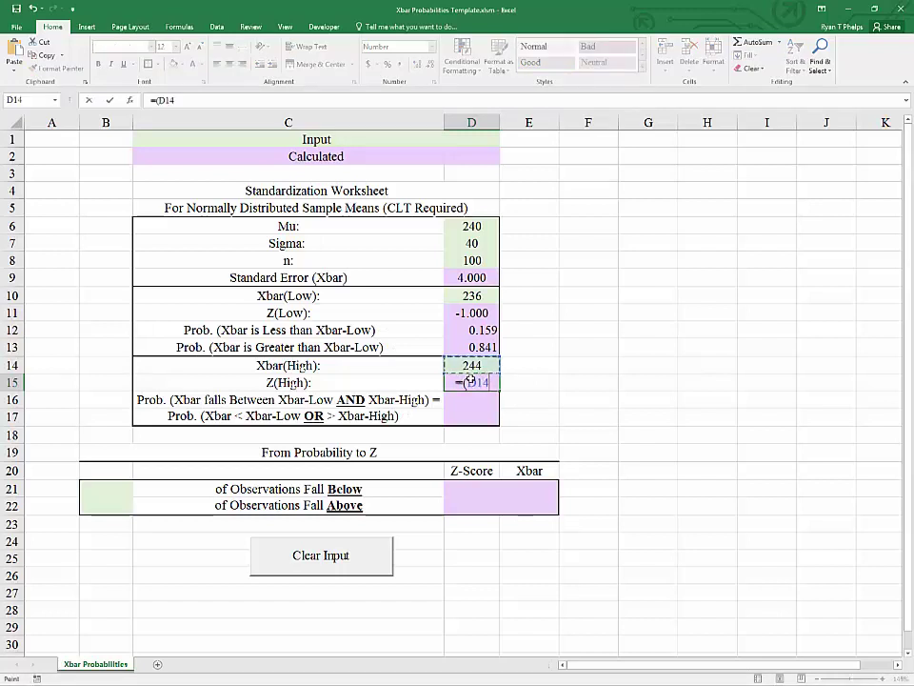
text(-)
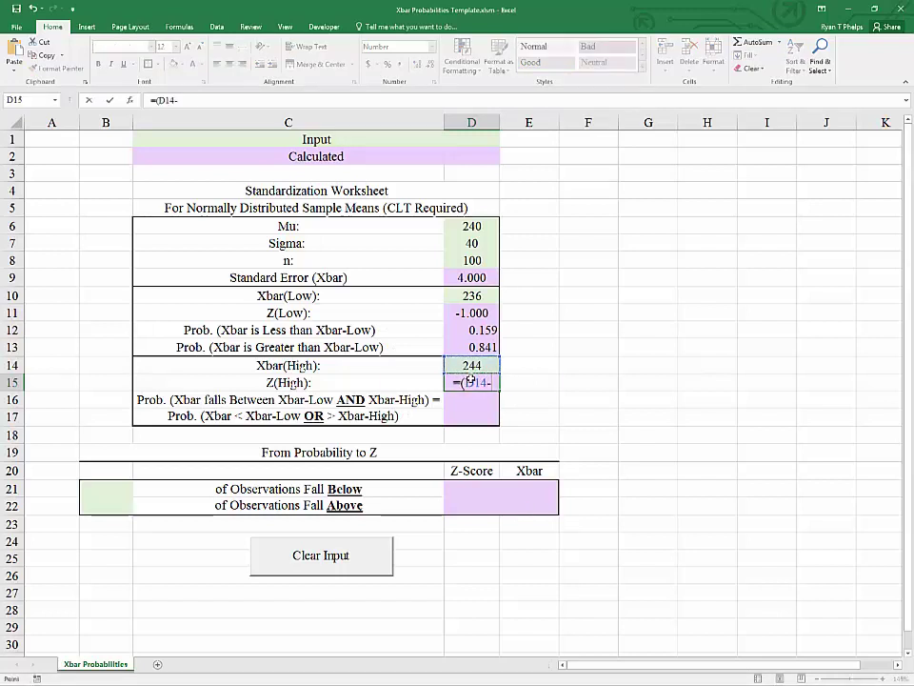
key(Up)
key(Up)
key(Up)
key(Up)
key(Up)
key(Up)
key(Up)
key(Up)
key(Up)
key(Up)
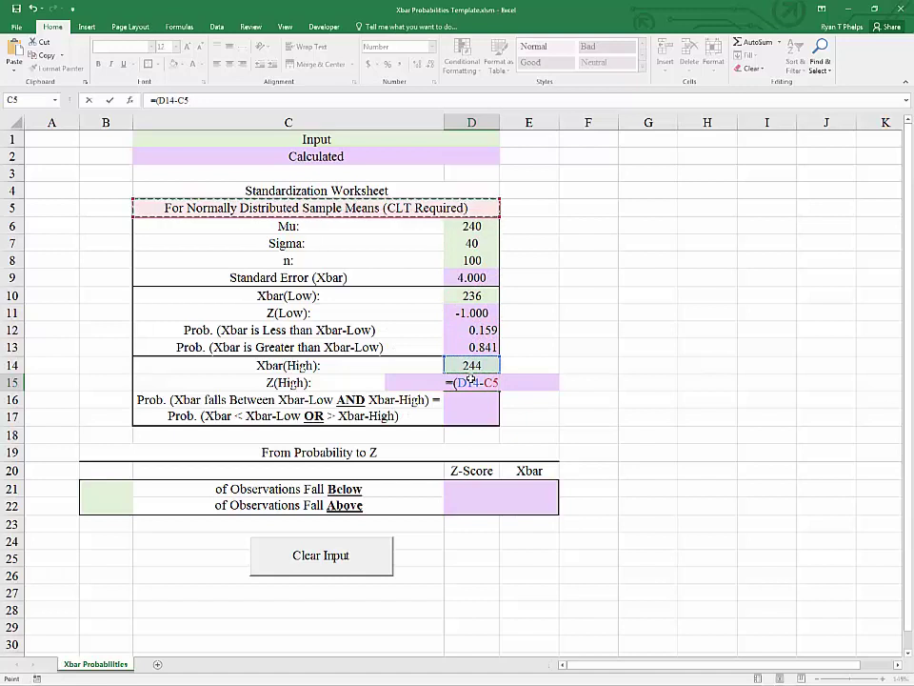
key(Down)
text())
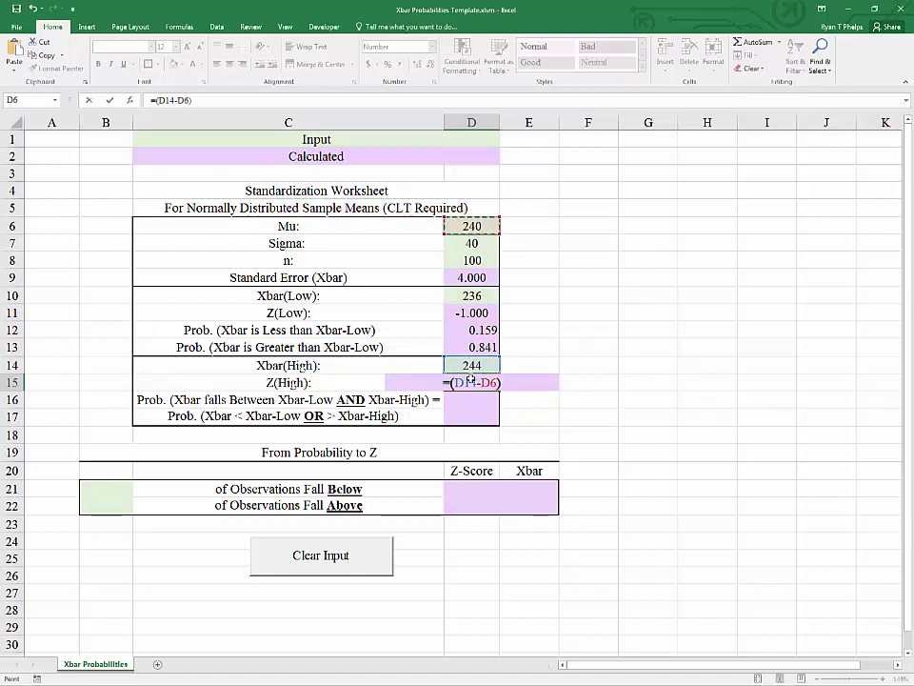
text(/)
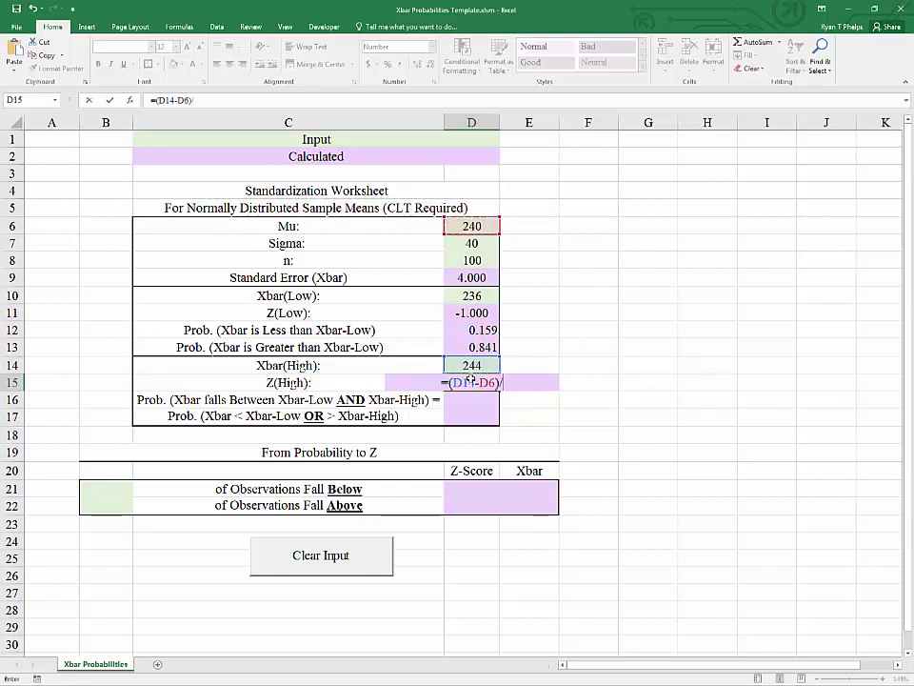
key(Up)
key(Up)
key(Up)
key(Up)
key(Up)
key(Up)
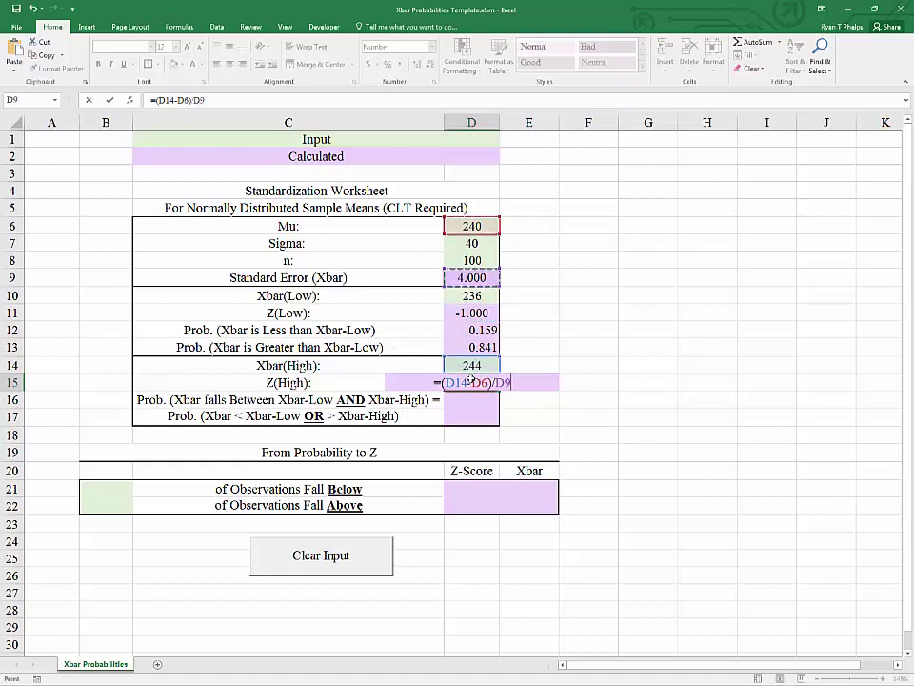
key(F2)
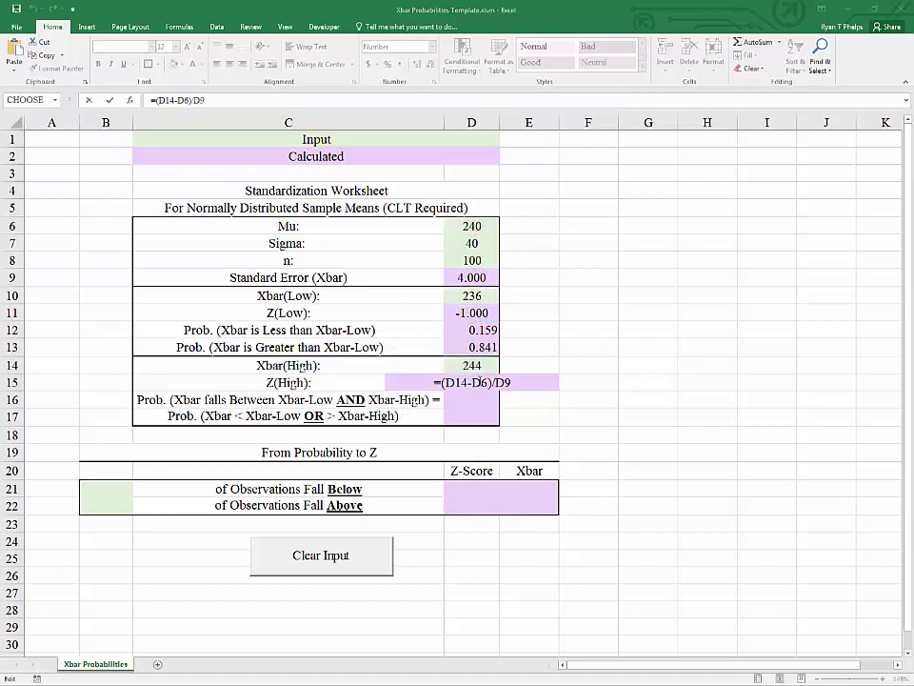
click(476, 382)
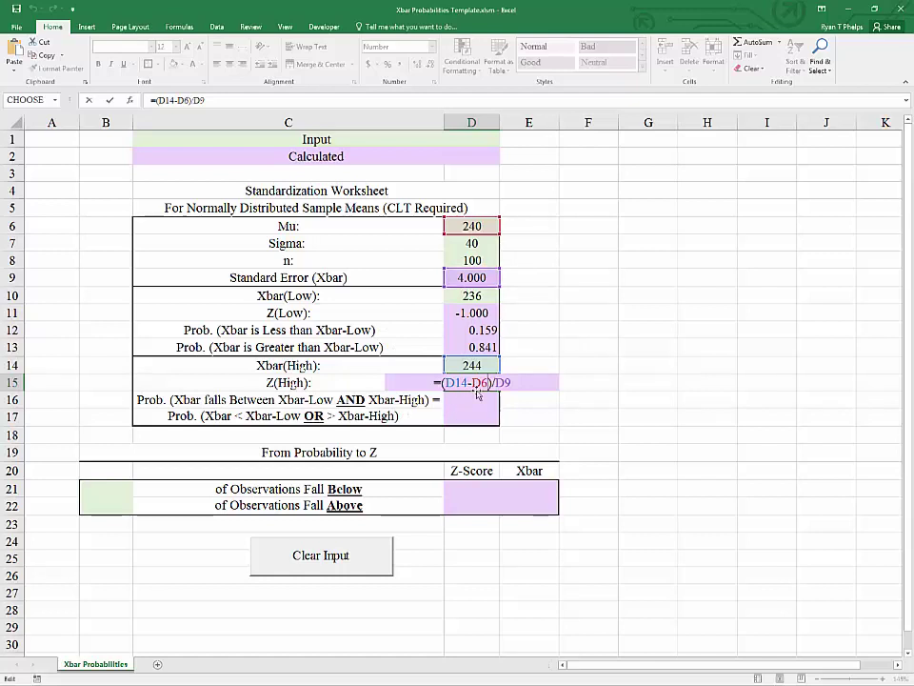
key(Return)
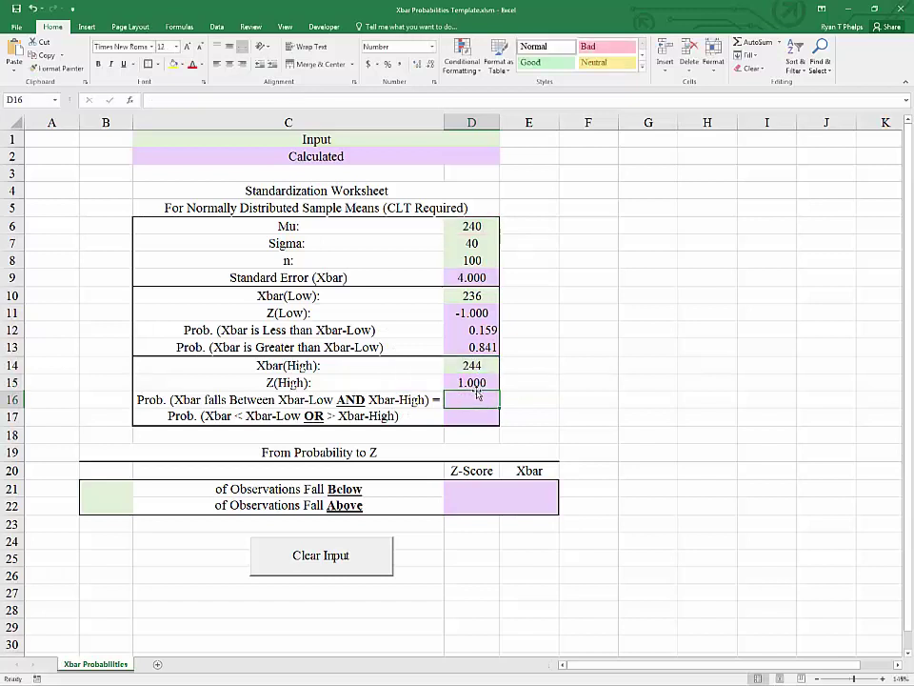
Review the Z(High), Standard Error, Z(Low), Xbar(Low) and Xbar(High) cells that feed the between-probability calculation
click(477, 388)
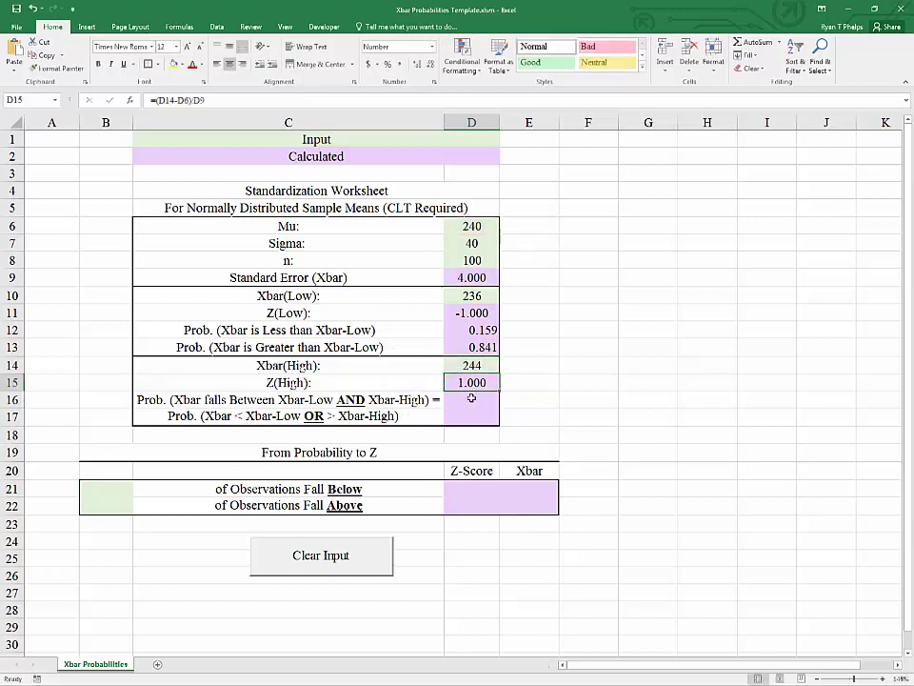
click(479, 399)
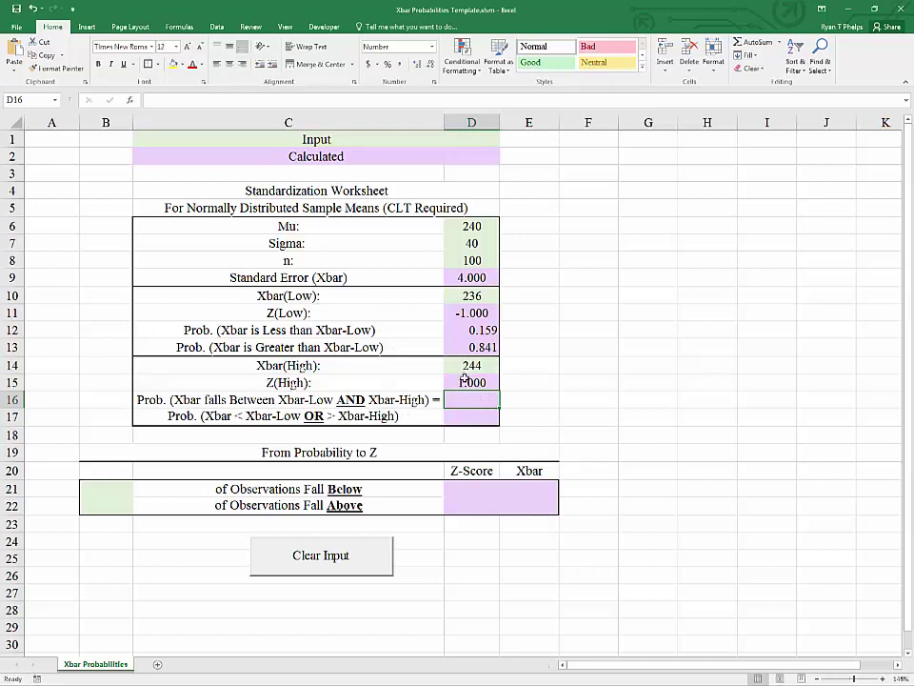
click(463, 378)
click(463, 278)
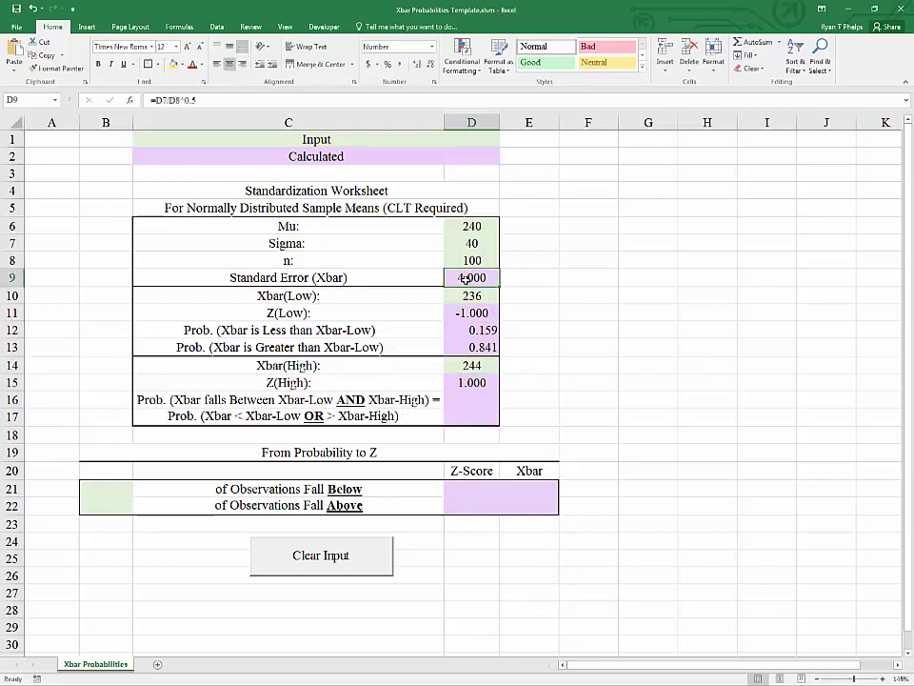
click(471, 312)
click(471, 381)
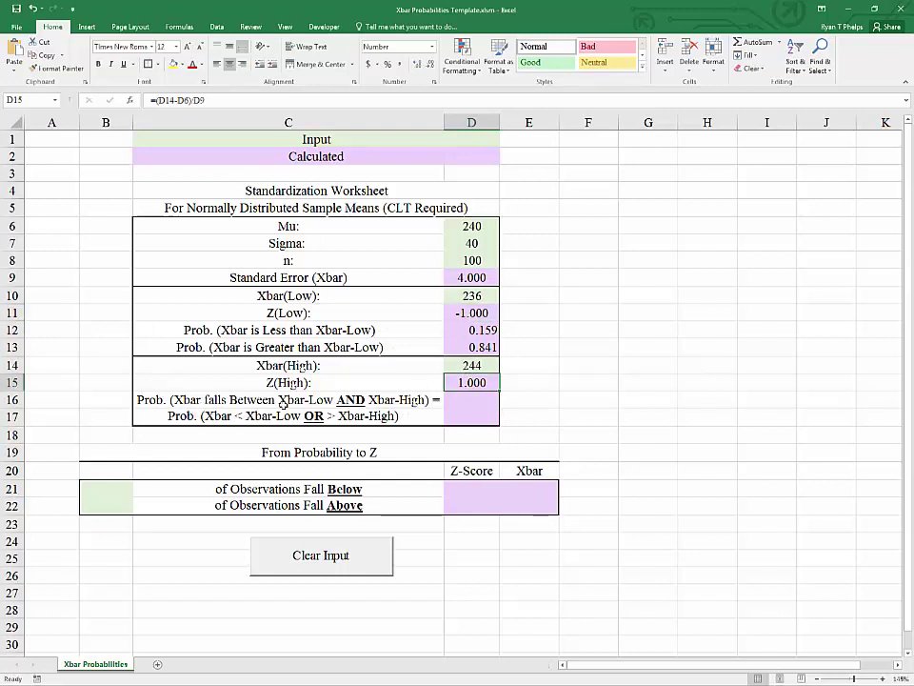
click(471, 295)
key(ctrl+c)
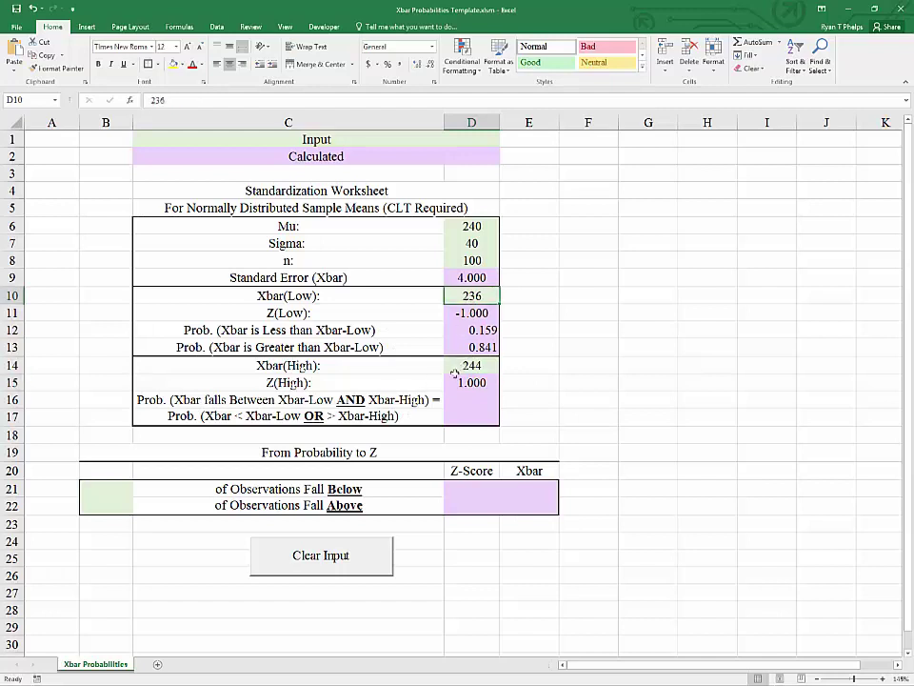
click(461, 365)
Begin the between-probability formula in D16 with the cumulative term =NORM.S.DIST(D15,TRUE) for Z(High)
click(461, 400)
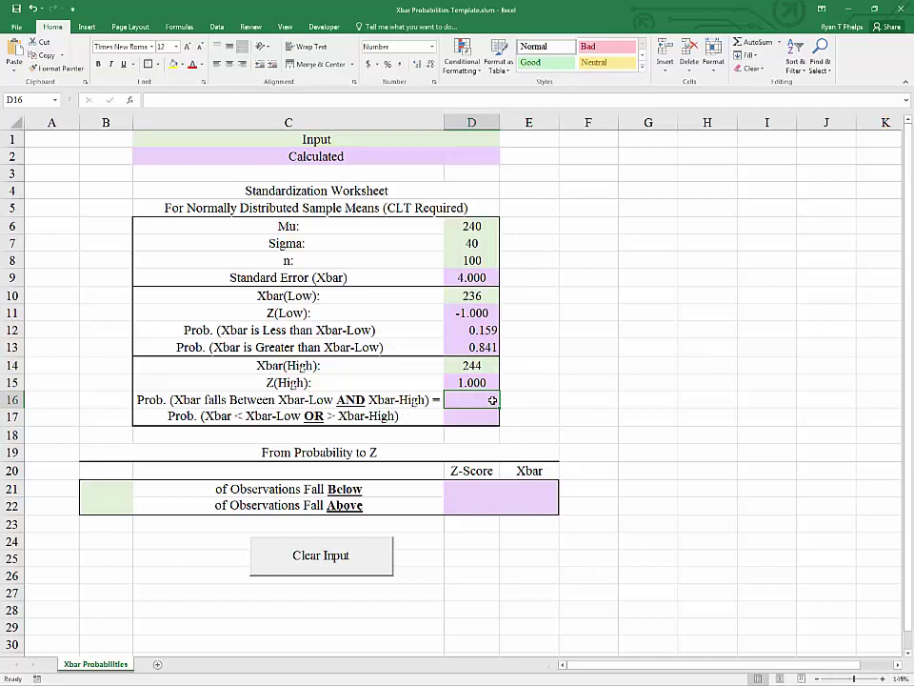
text(=)
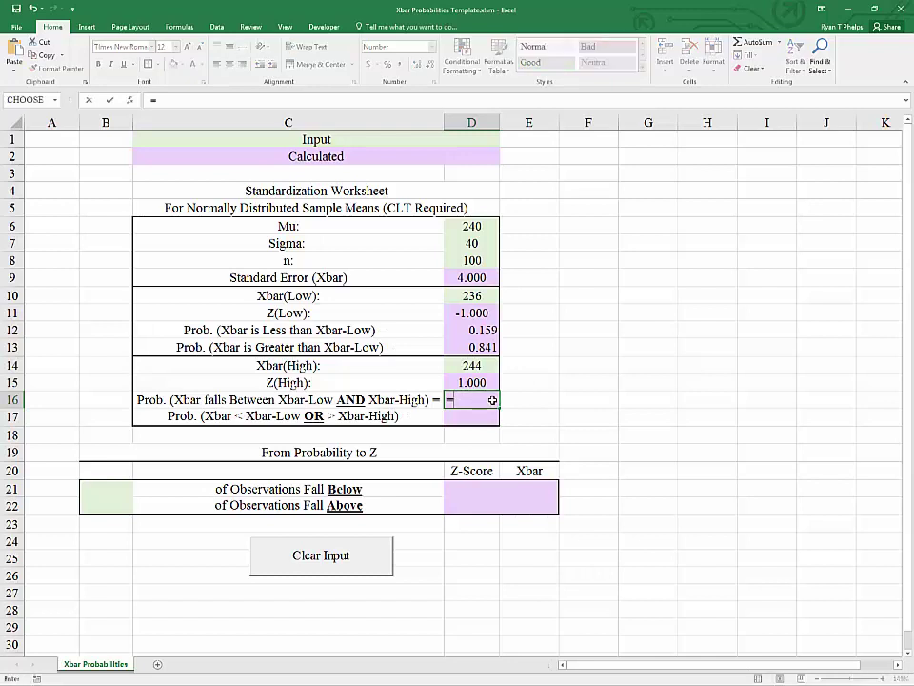
text(nor)
key(Down)
key(Down)
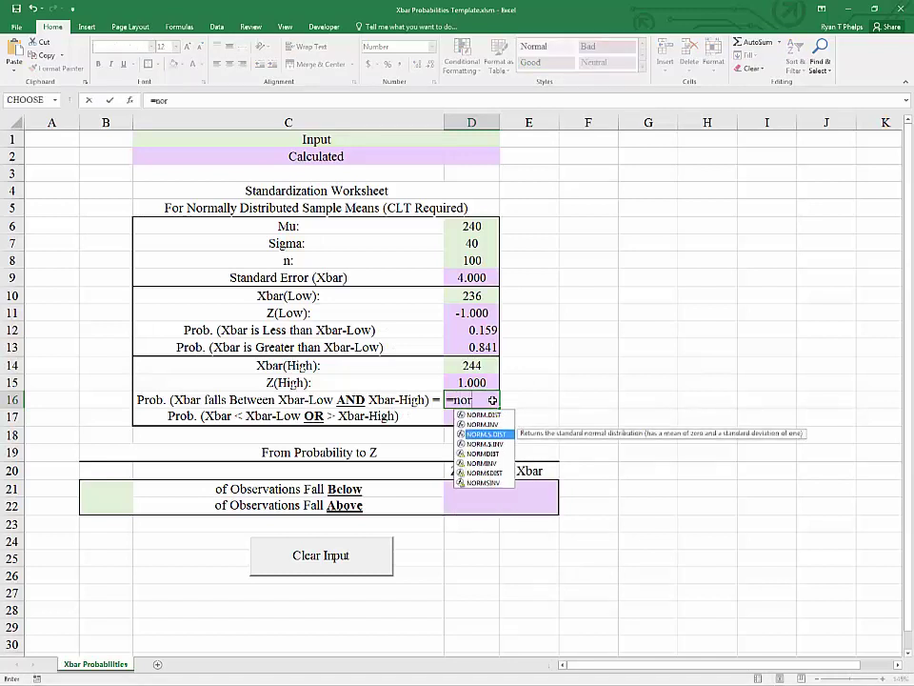
key(Tab)
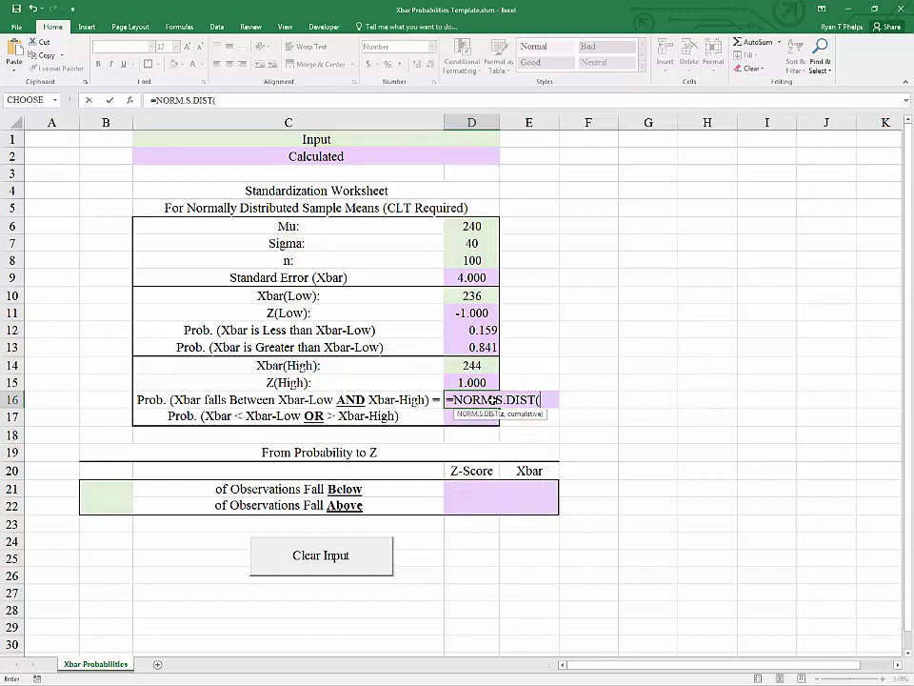
key(Up)
key(Up)
key(Down)
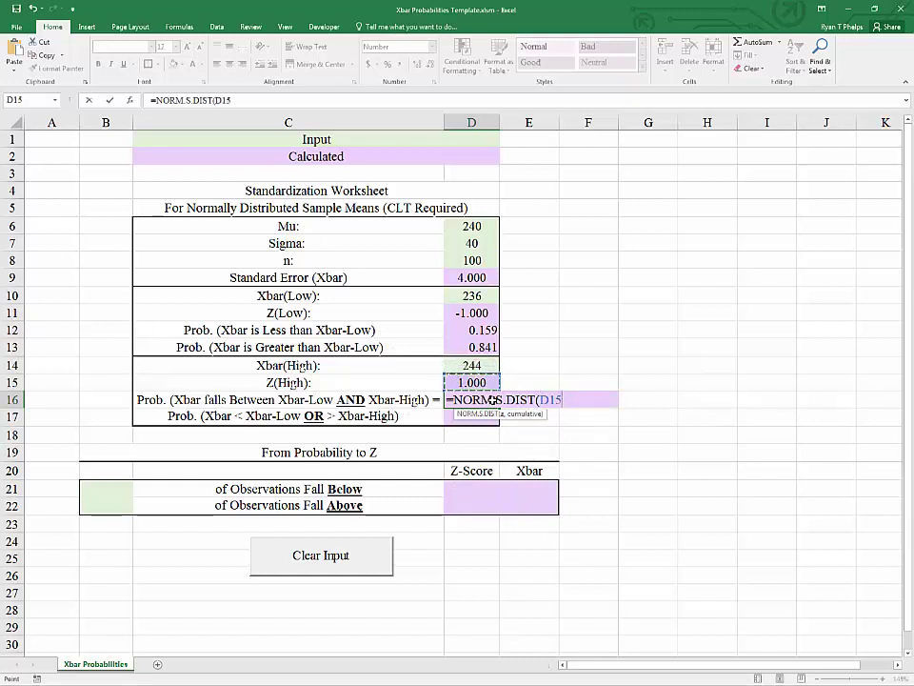
text(,)
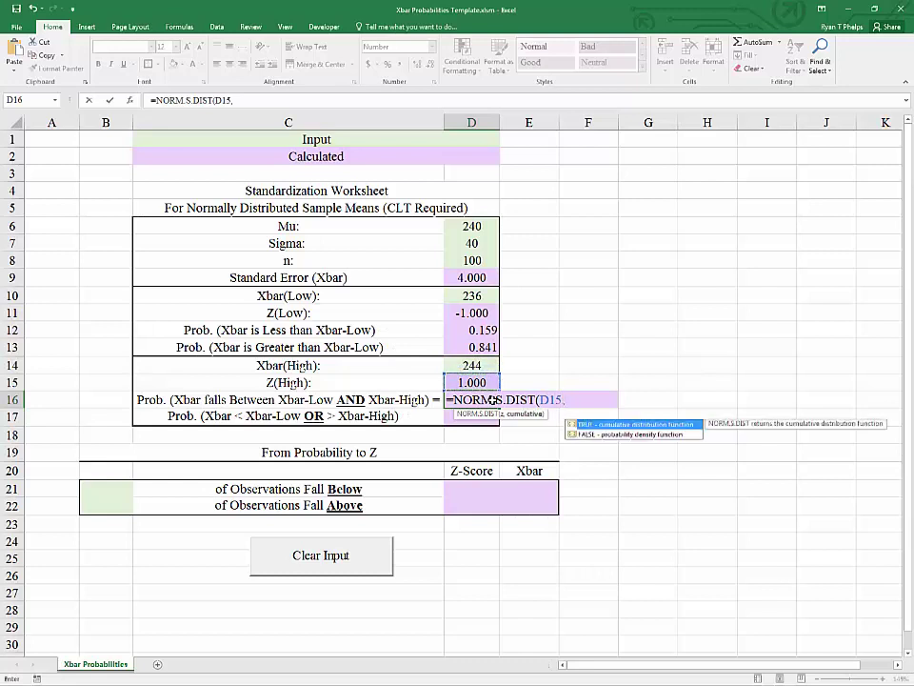
key(Tab)
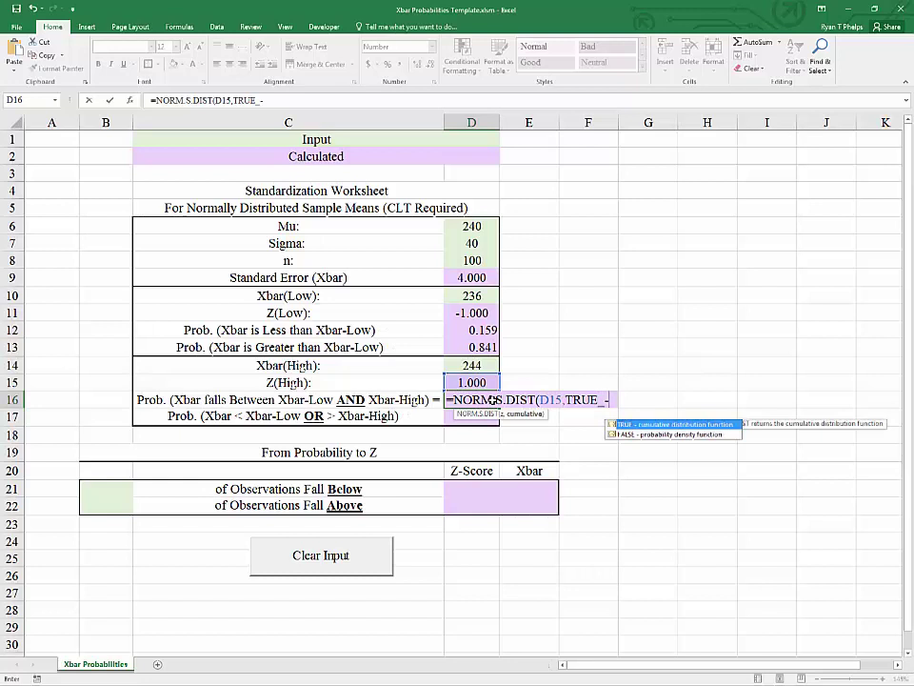
key(BackSpace)
text())
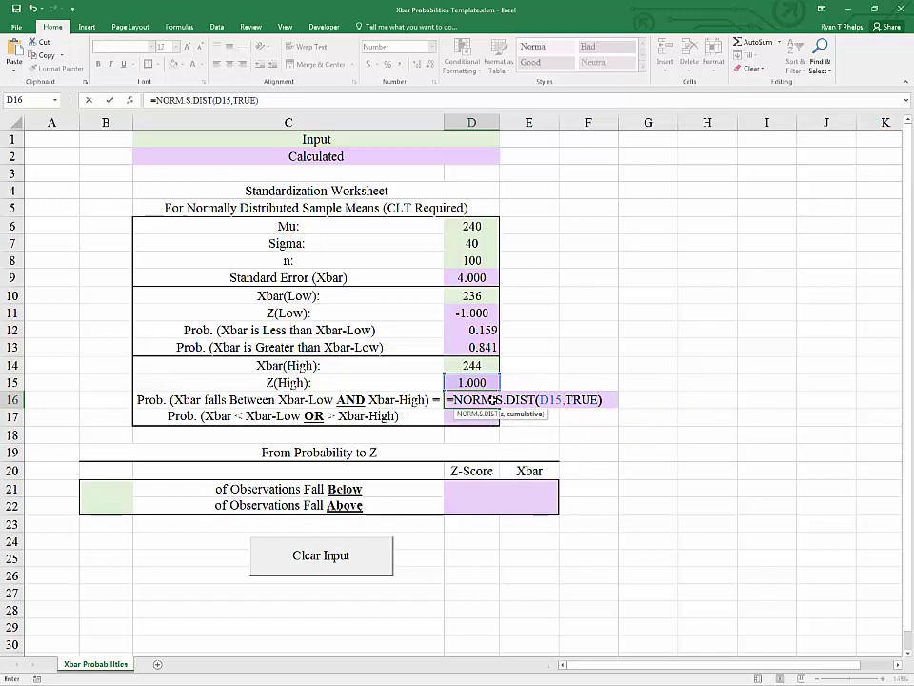
Complete the D16 formula by subtracting the cumulative Z(Low) term, NORM.S.DIST(D11,TRUE)
text(-)
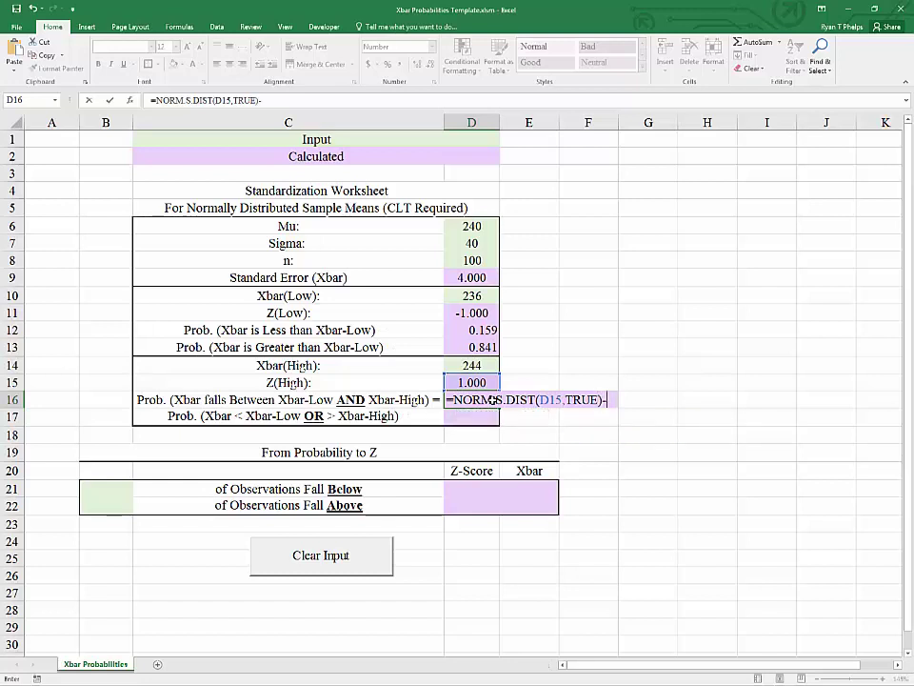
text(nor)
key(Down)
key(Down)
key(Tab)
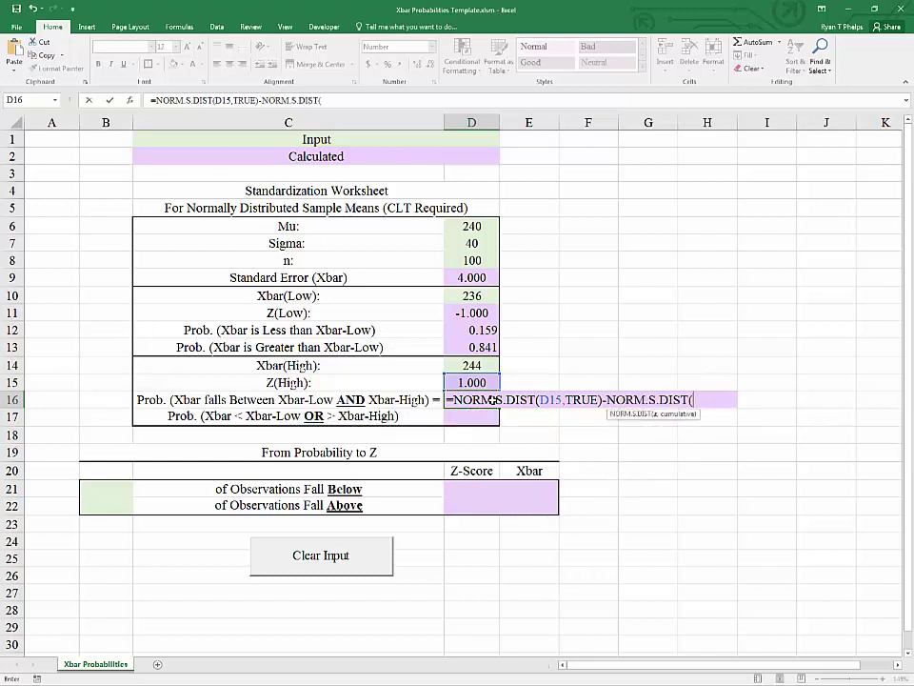
key(Up)
key(Up)
key(Up)
key(Up)
key(Up)
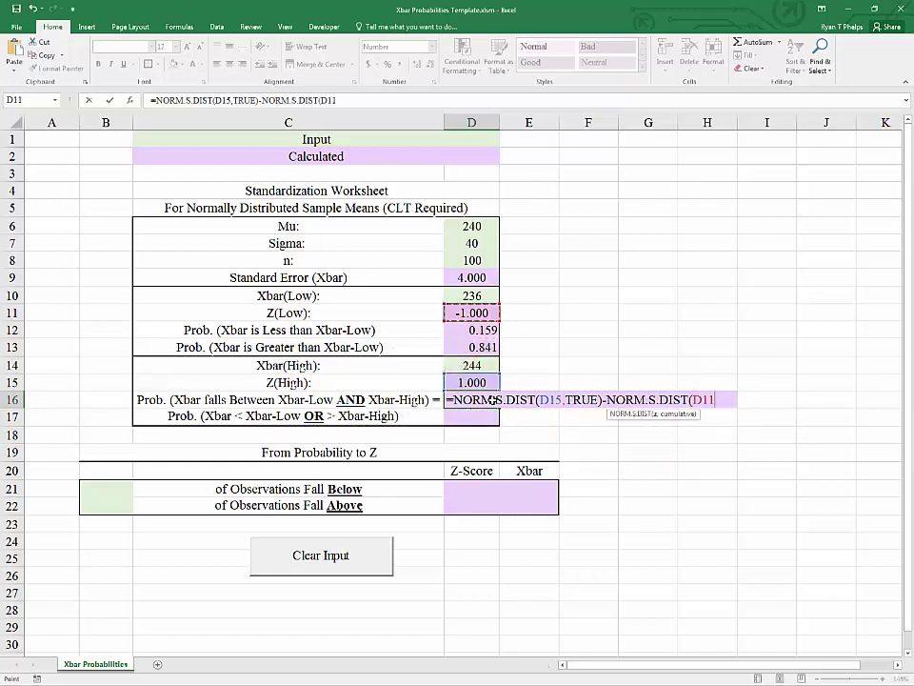
text(,)
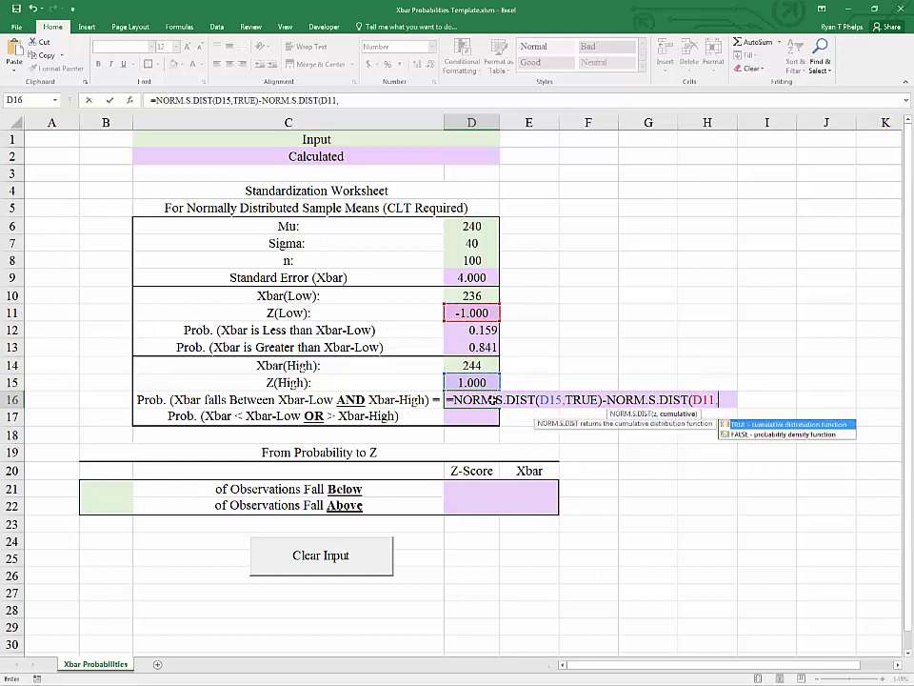
key(Tab)
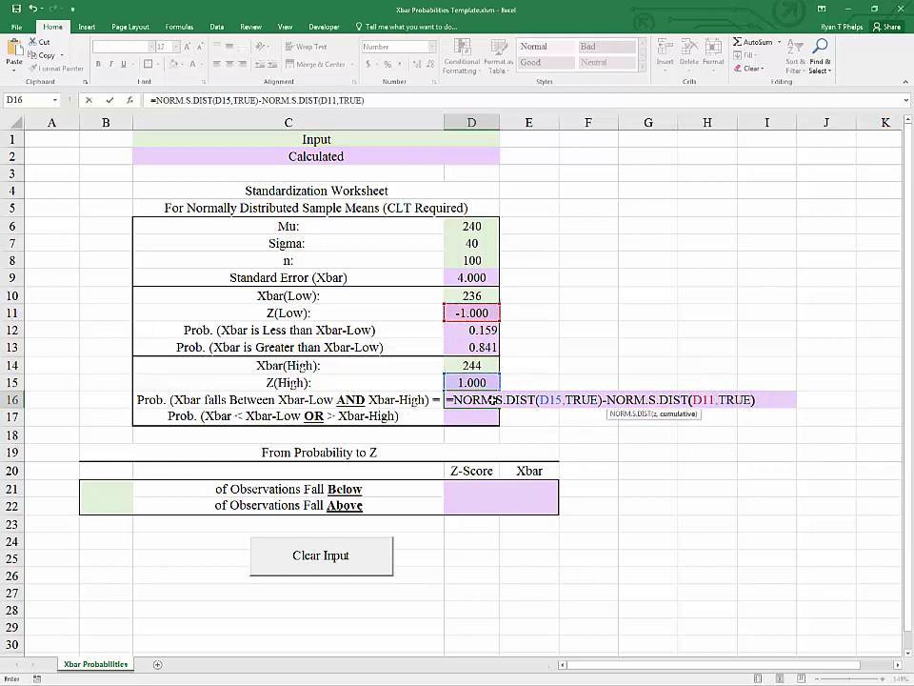
text())
key(Return)
key(Up)
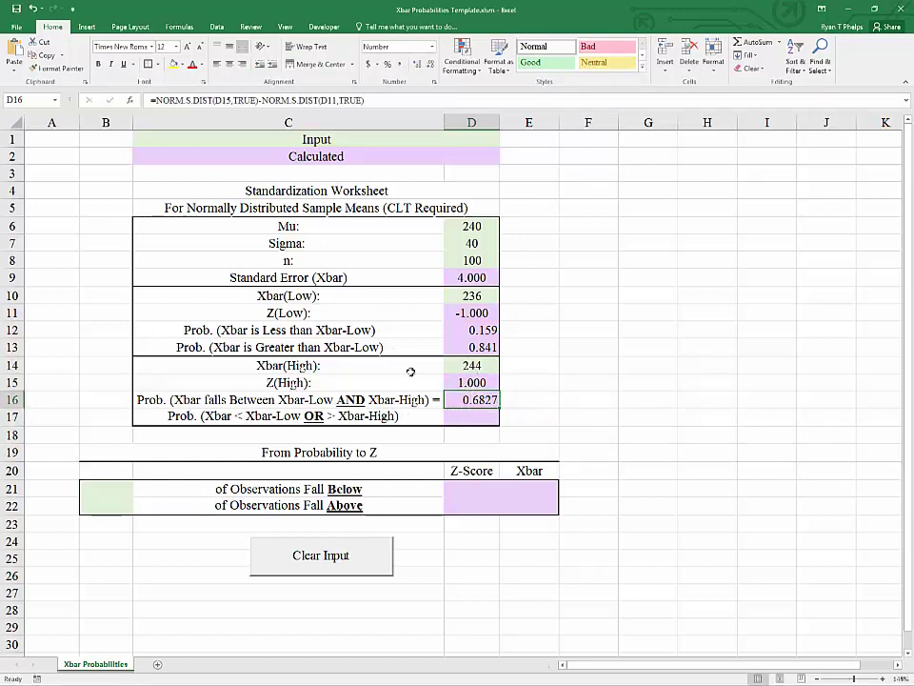
Examine the between probability in D16 against the Xbar(Low) and Xbar(High) limits and their z-scores
click(474, 367)
click(471, 296)
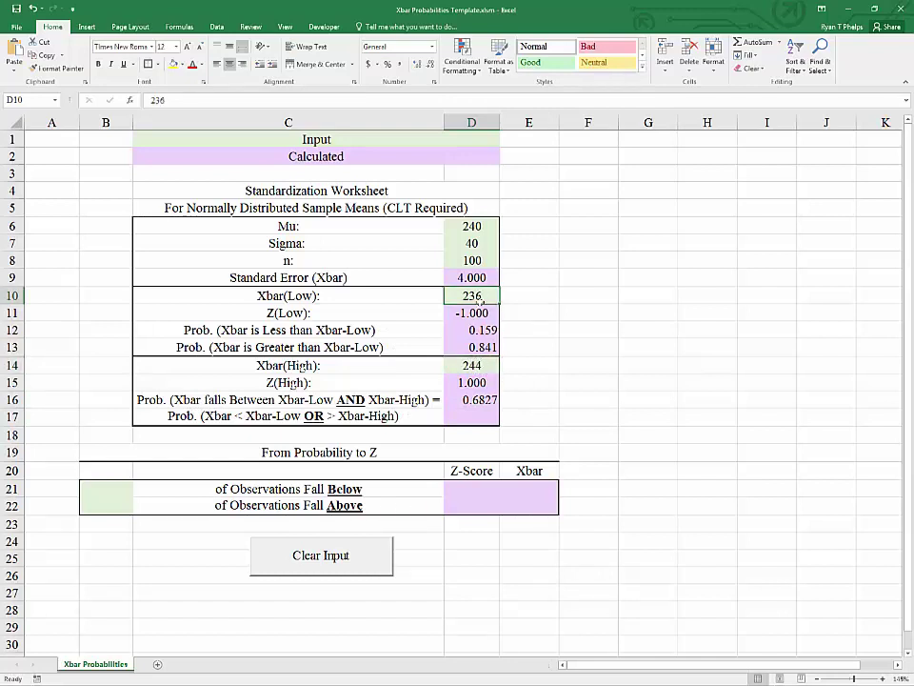
click(473, 368)
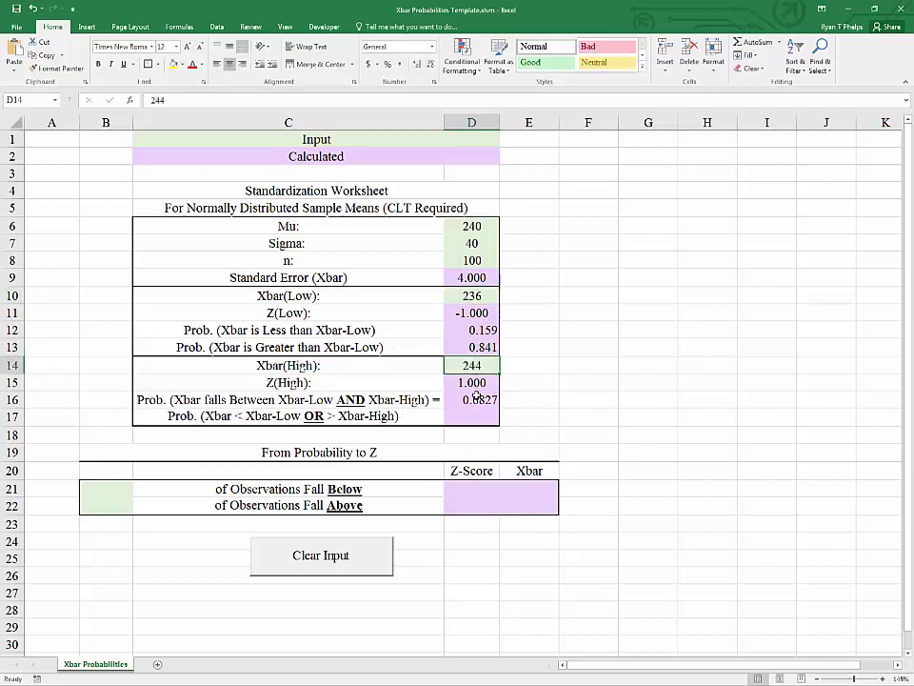
click(476, 398)
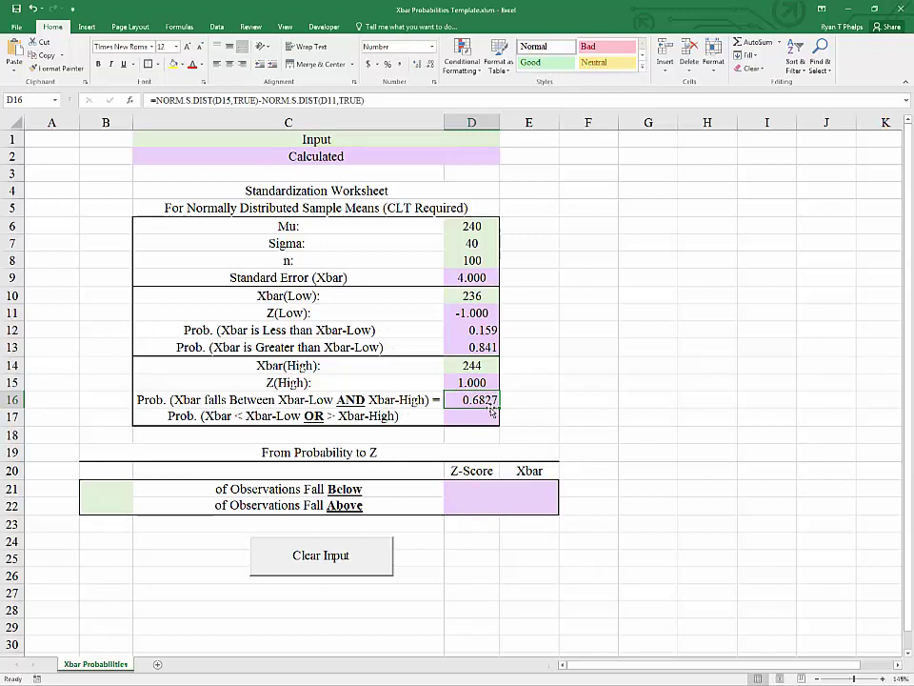
click(467, 314)
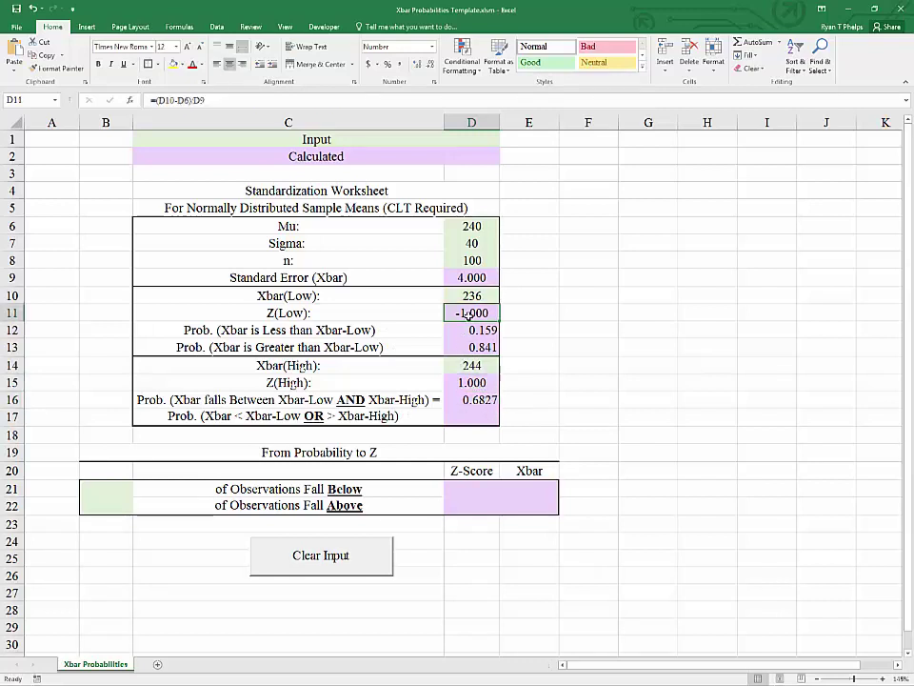
click(469, 384)
Calculate the probability of Xbar below Xbar-Low or above Xbar-High in D17 with the formula =1-D16
click(471, 416)
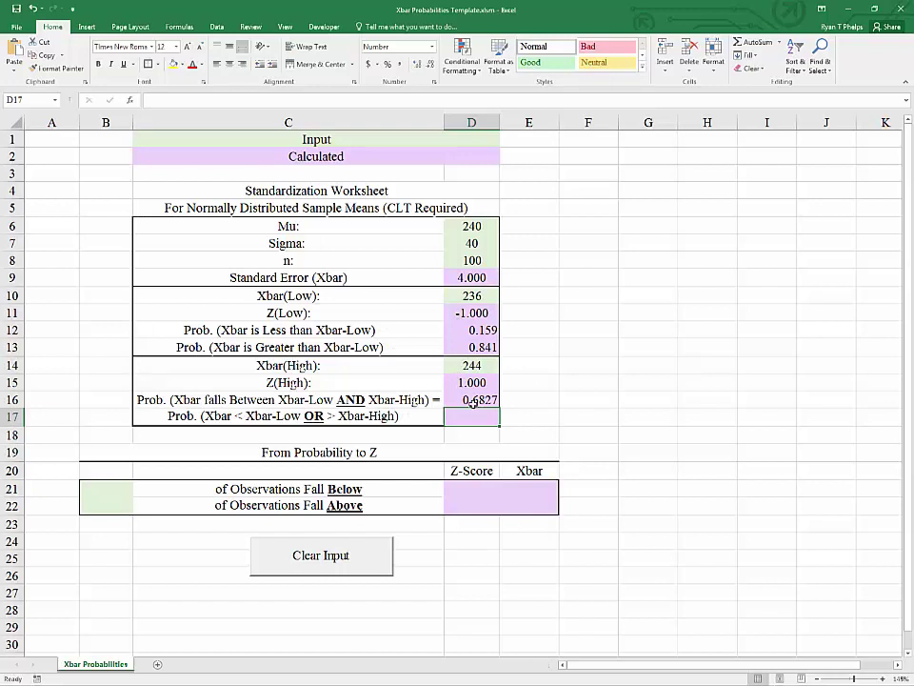
text(=1)
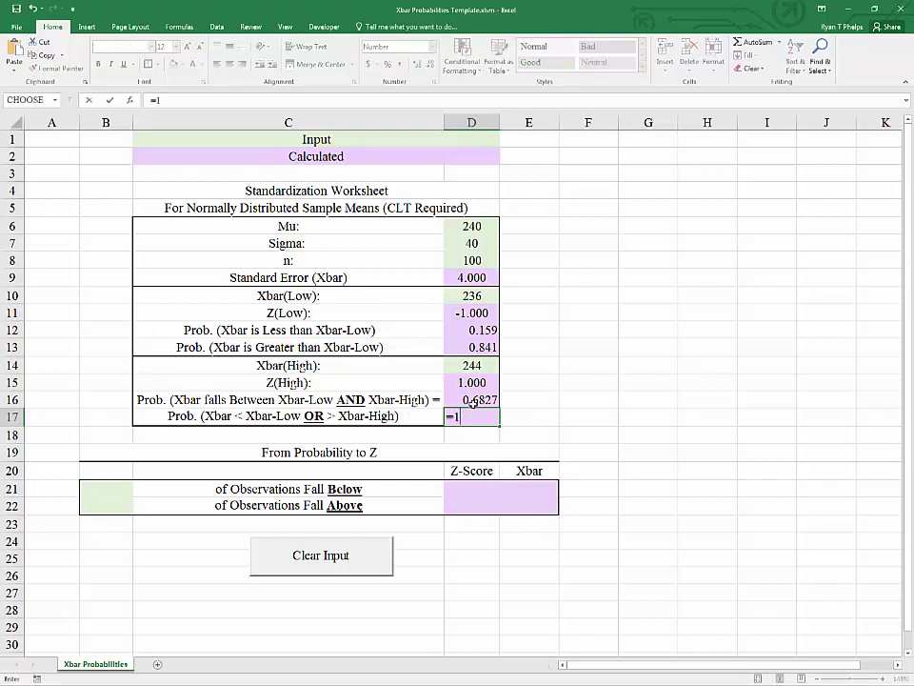
text(-)
click(473, 404)
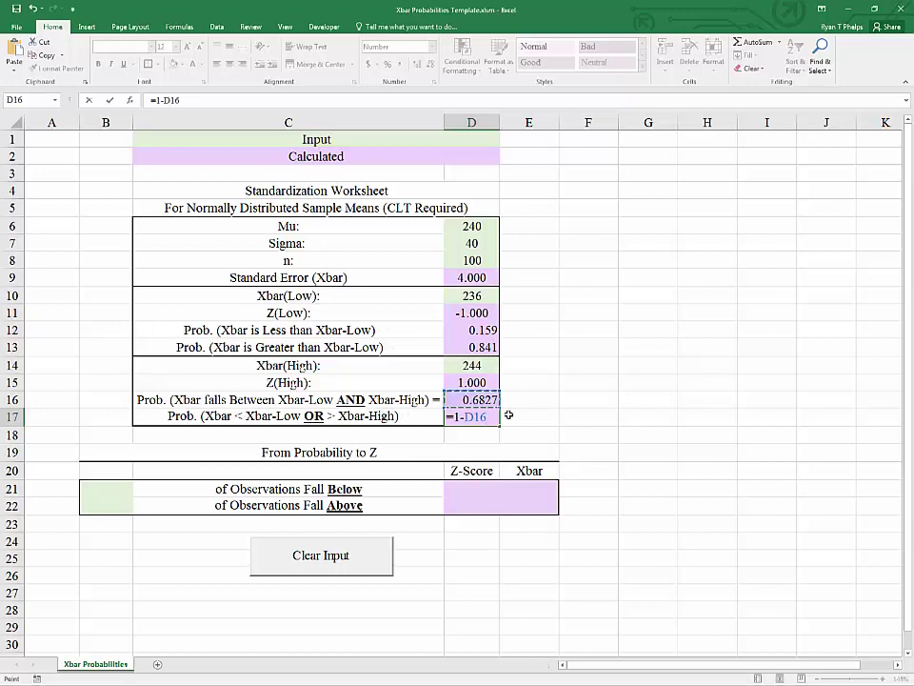
key(Return)
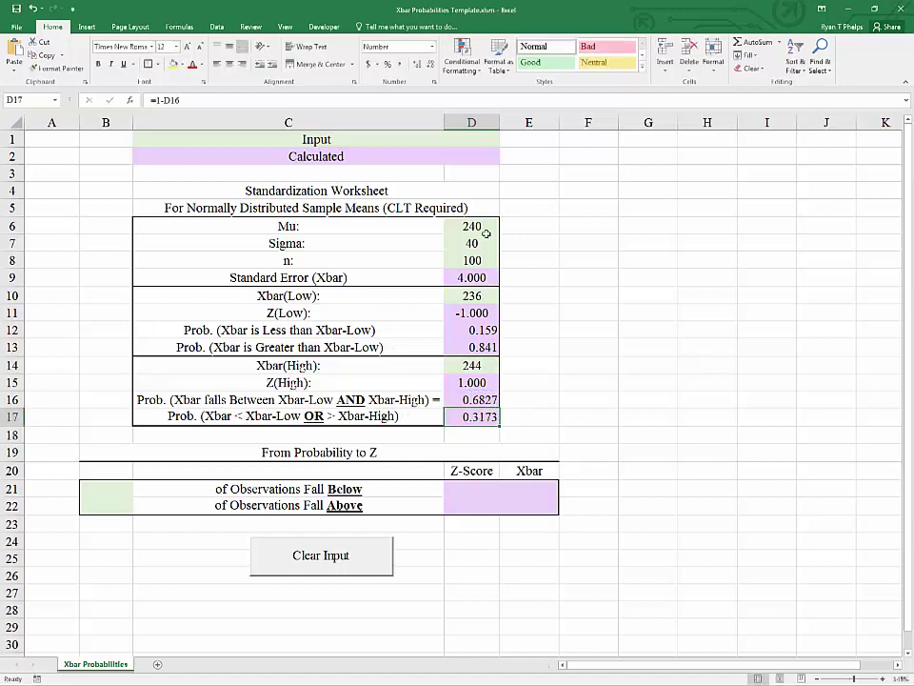
Review the completed standardization section, its heading, and the empty percentage, Z-Score and Xbar cells under From Probability to Z
drag(476, 229, 491, 411)
click(517, 411)
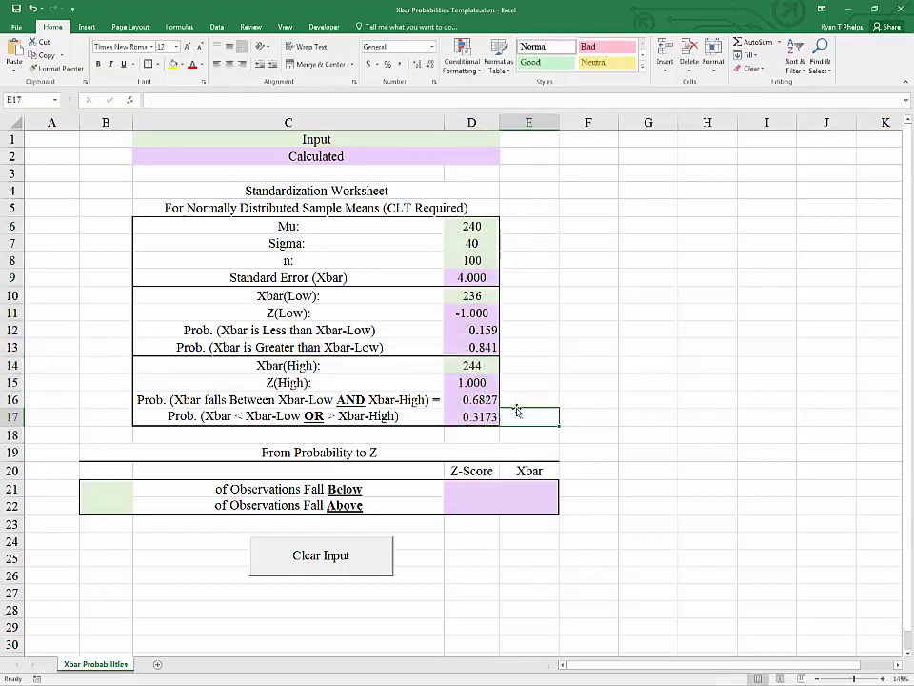
click(361, 252)
click(293, 208)
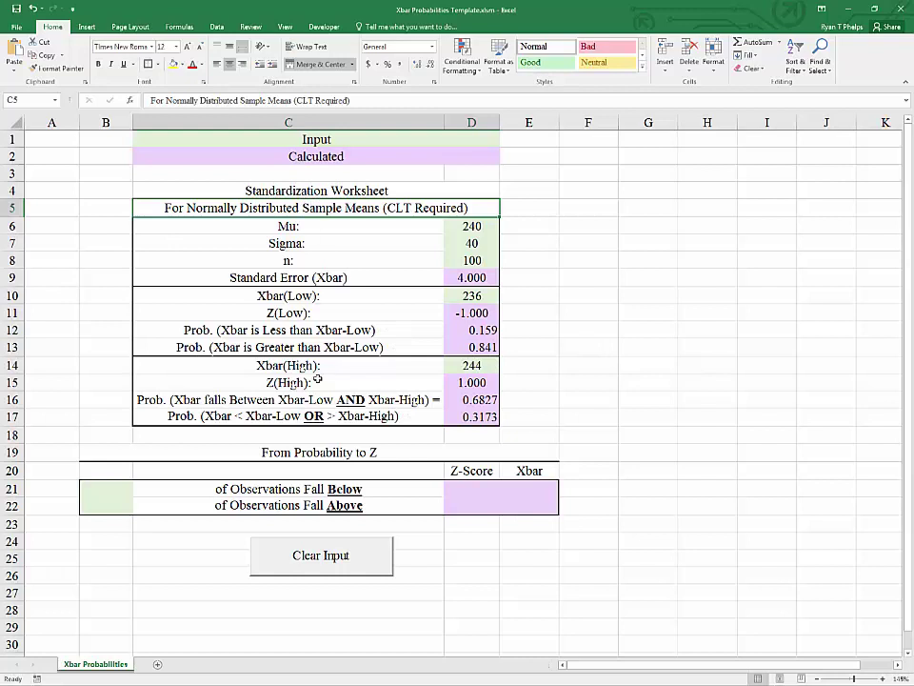
click(130, 500)
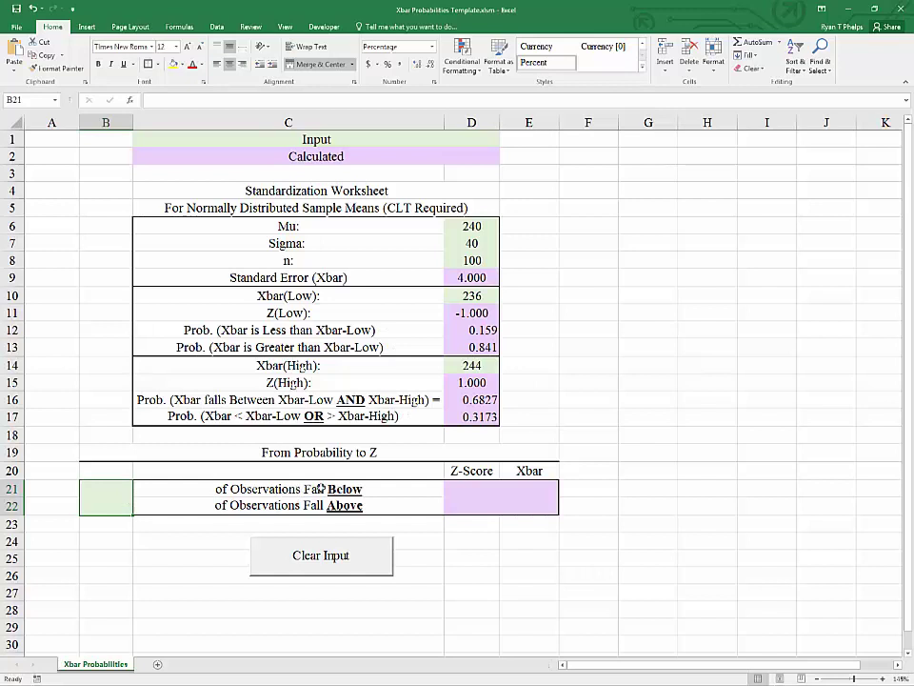
click(481, 487)
click(507, 491)
click(515, 502)
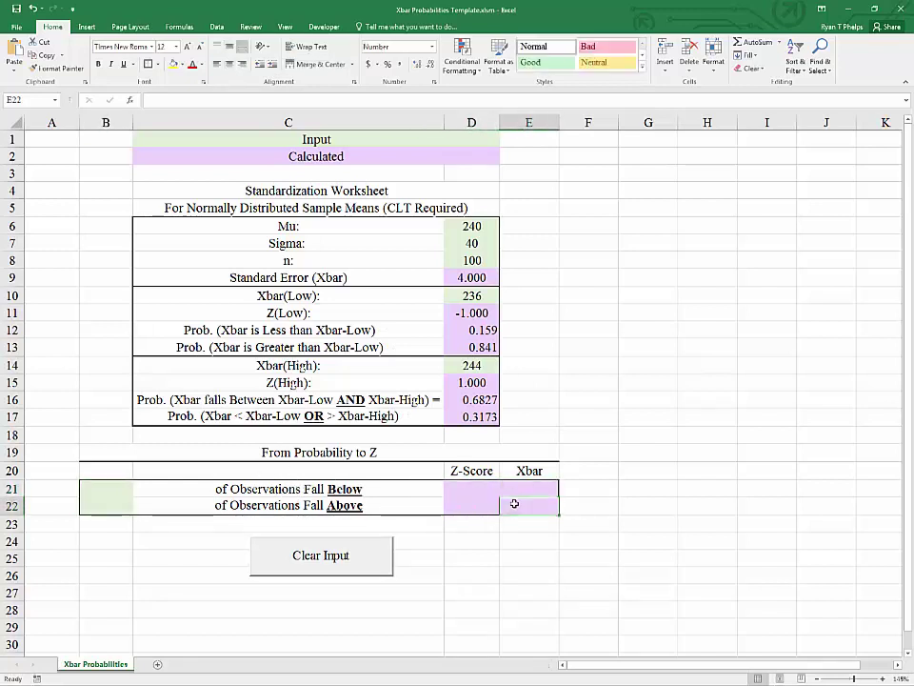
Enter .95 as the input percentage of observations in B21 of the From Probability to Z section
click(110, 502)
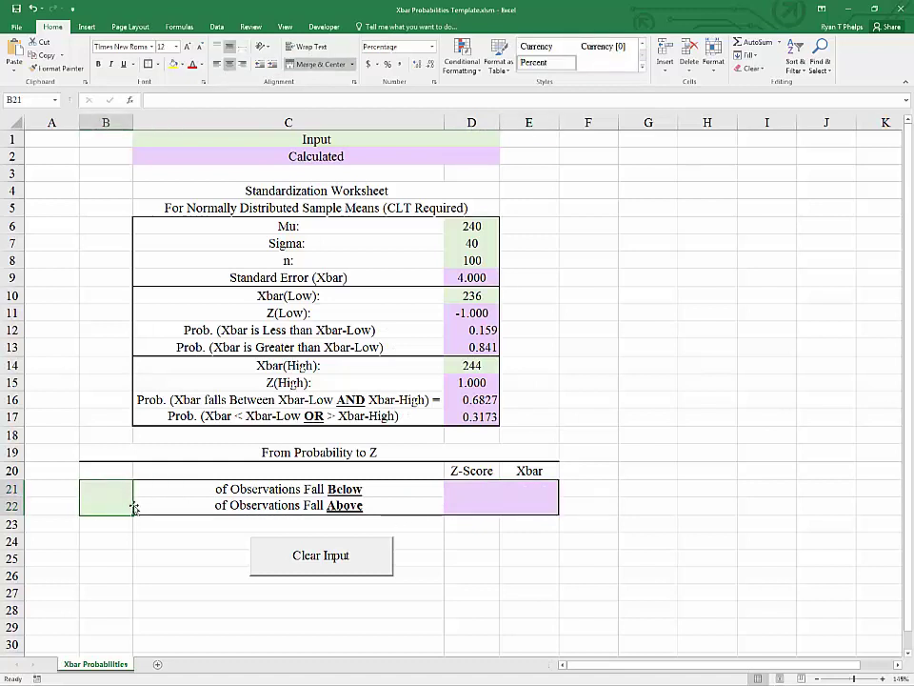
text(.95)
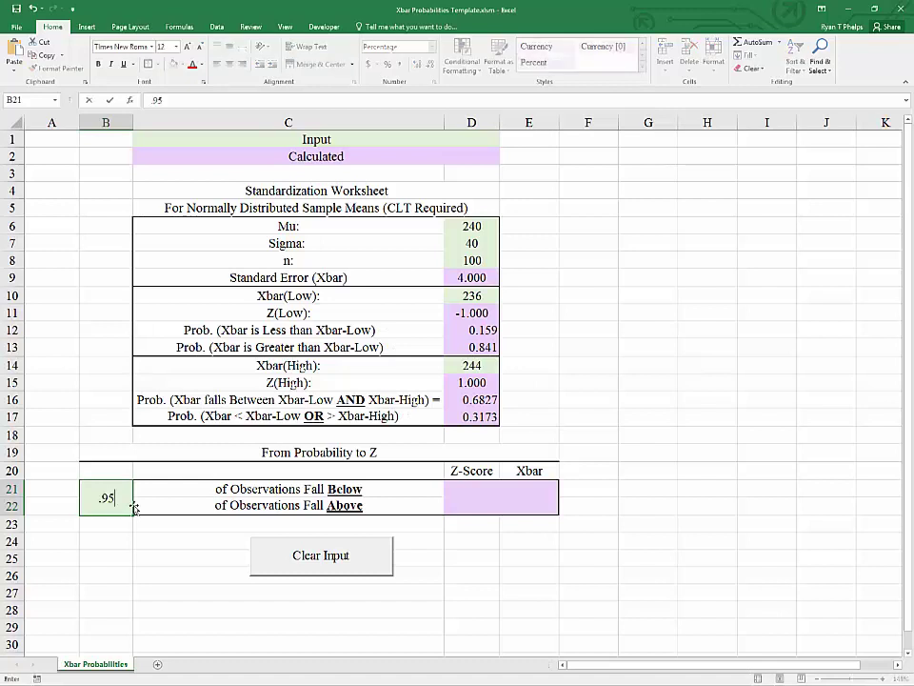
key(Return)
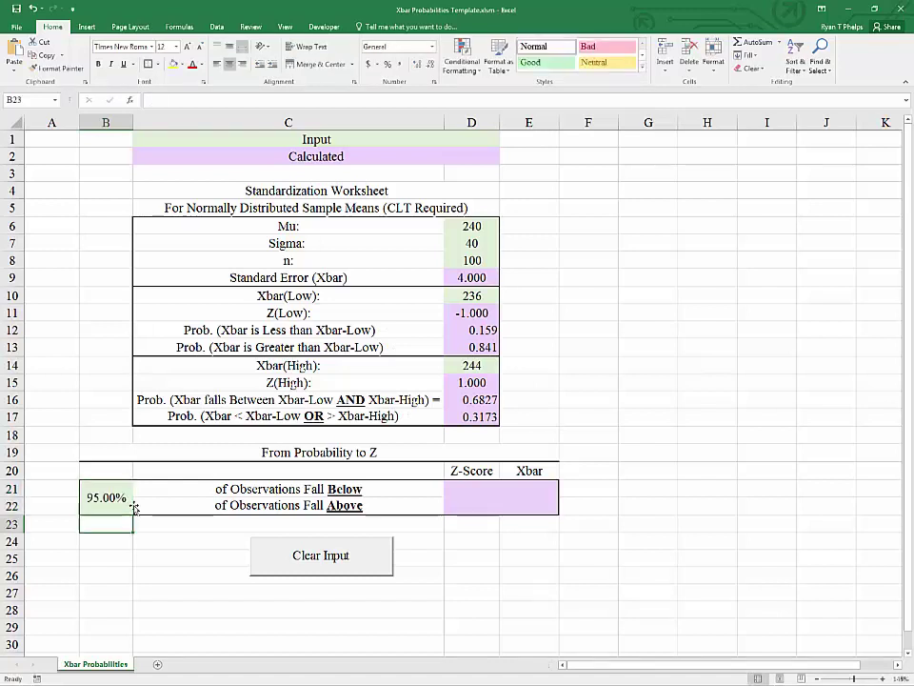
click(133, 508)
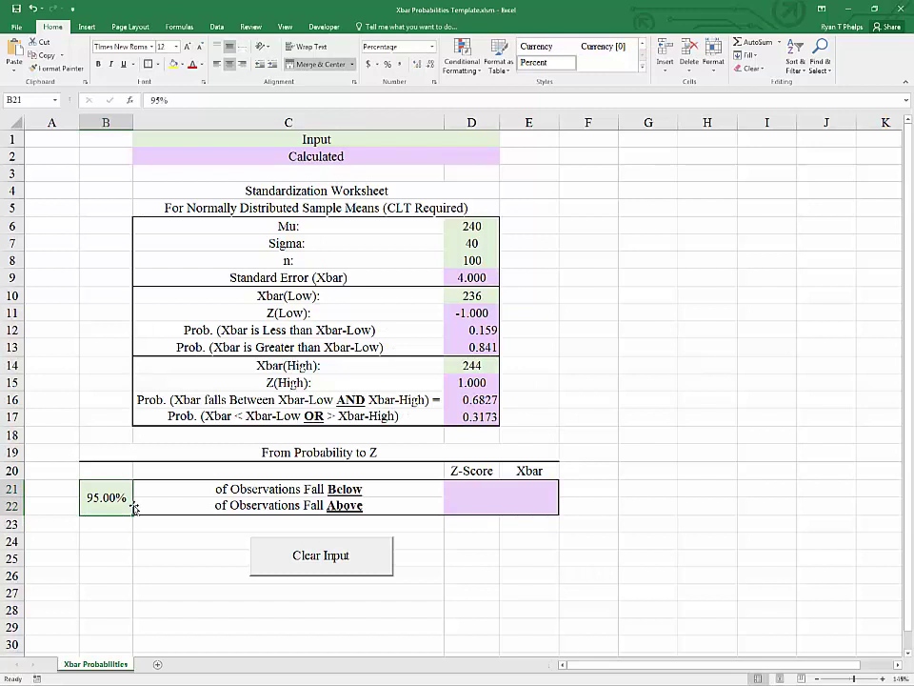
key(Right)
key(Right)
key(Right)
key(Down)
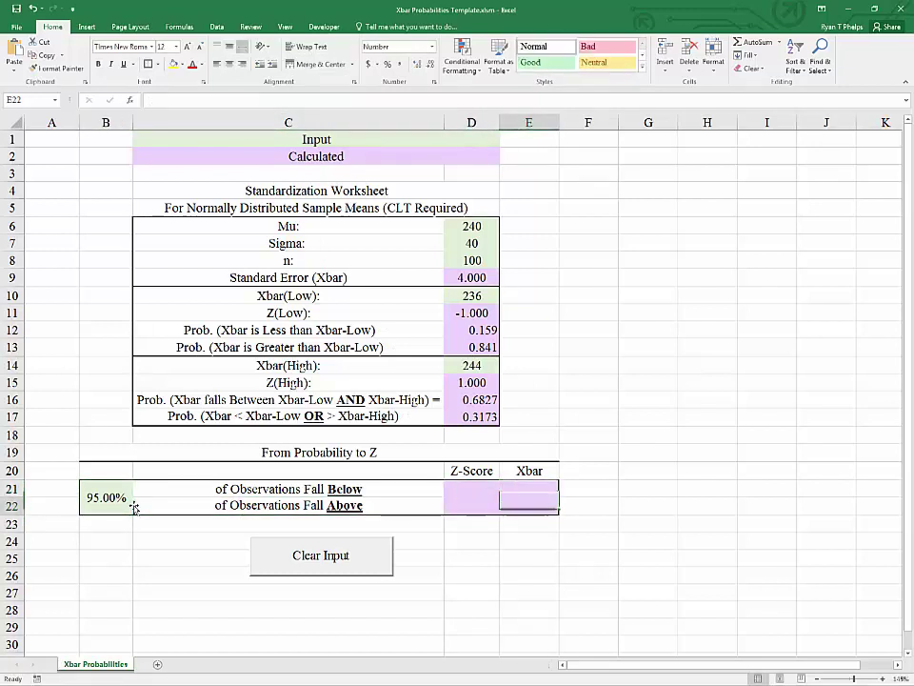
key(Left)
key(Left)
key(Left)
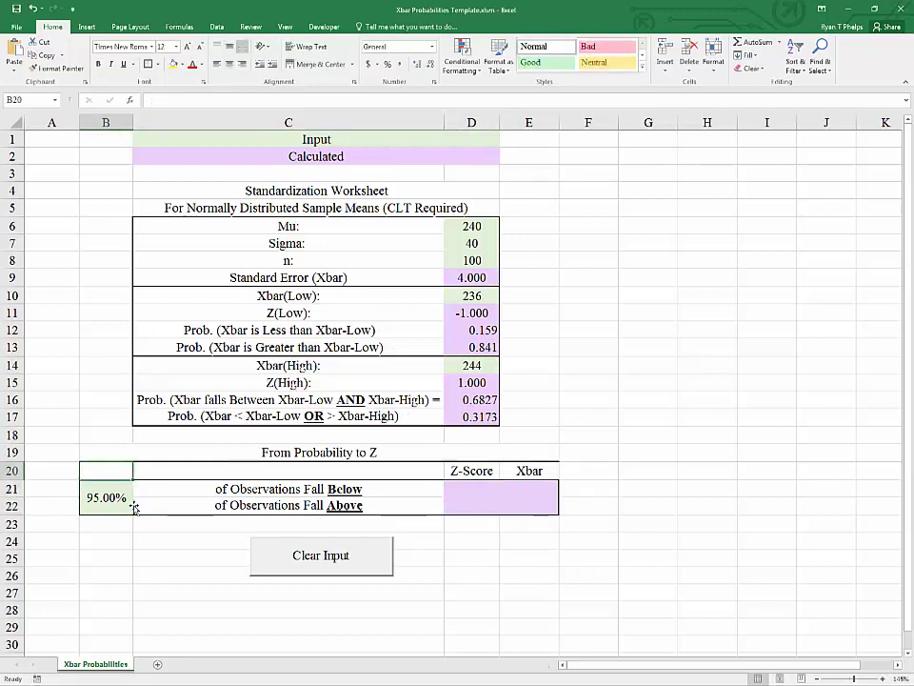
Calculate the z-score for the percentage of observations falling below in D21 with the formula =NORM.S.INV(B21)
key(Right)
key(Right)
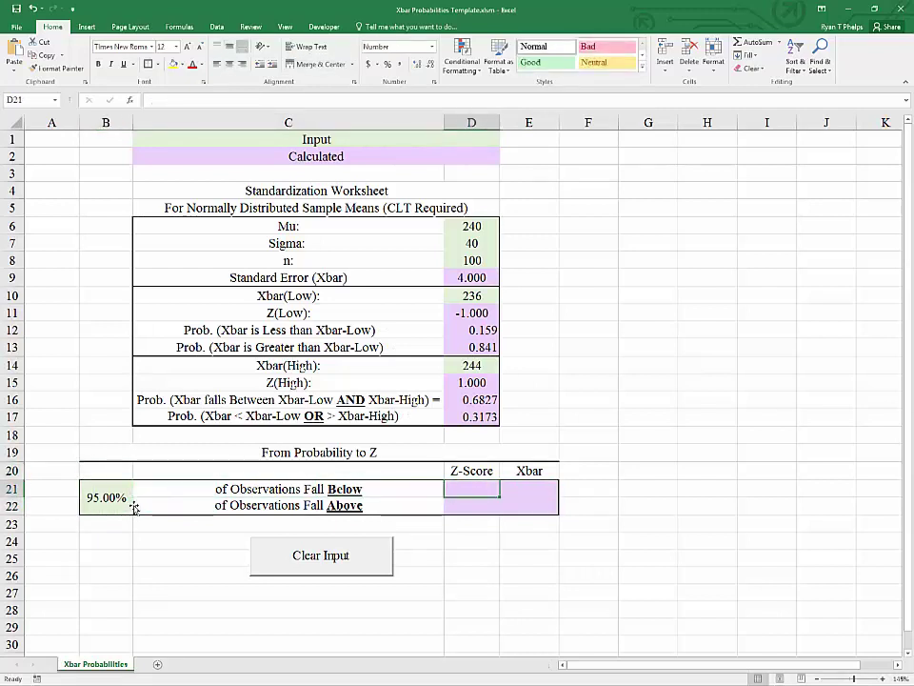
key(Down)
key(Up)
text(=norm)
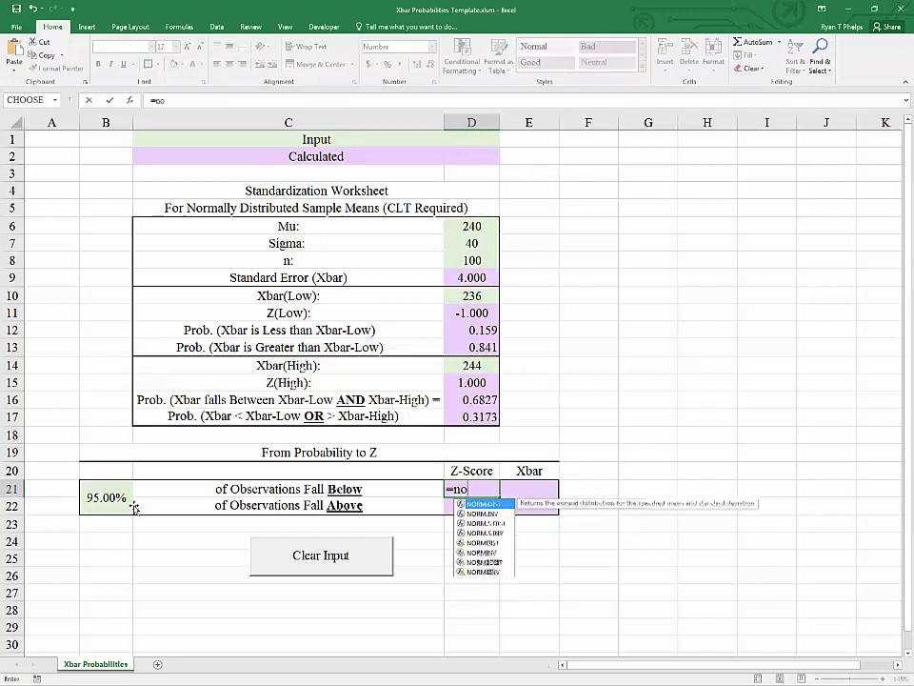
key(Down)
key(Down)
key(Up)
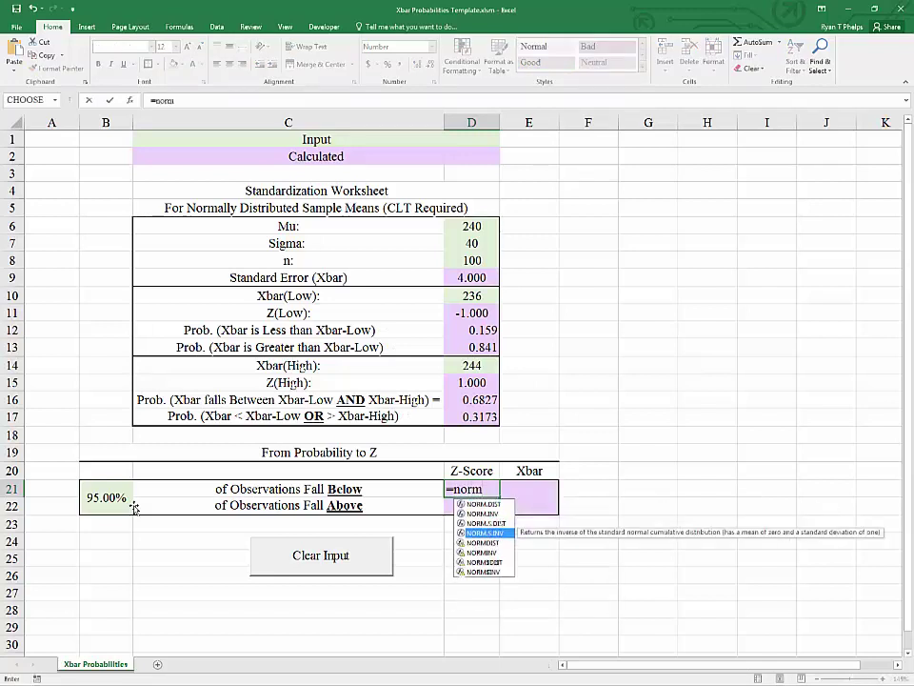
text(`)
key(Return)
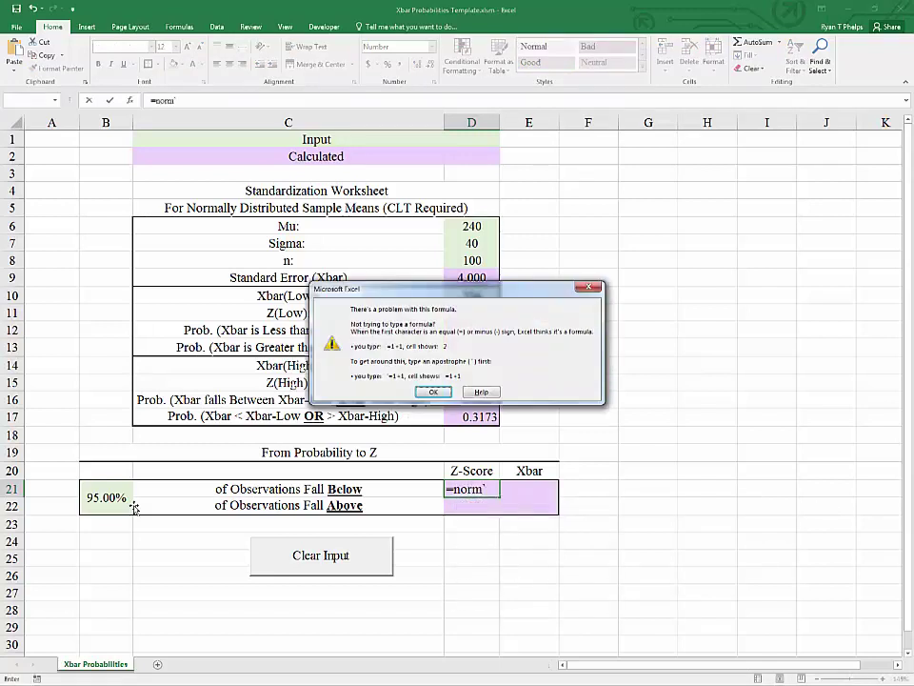
key(Return)
key(BackSpace)
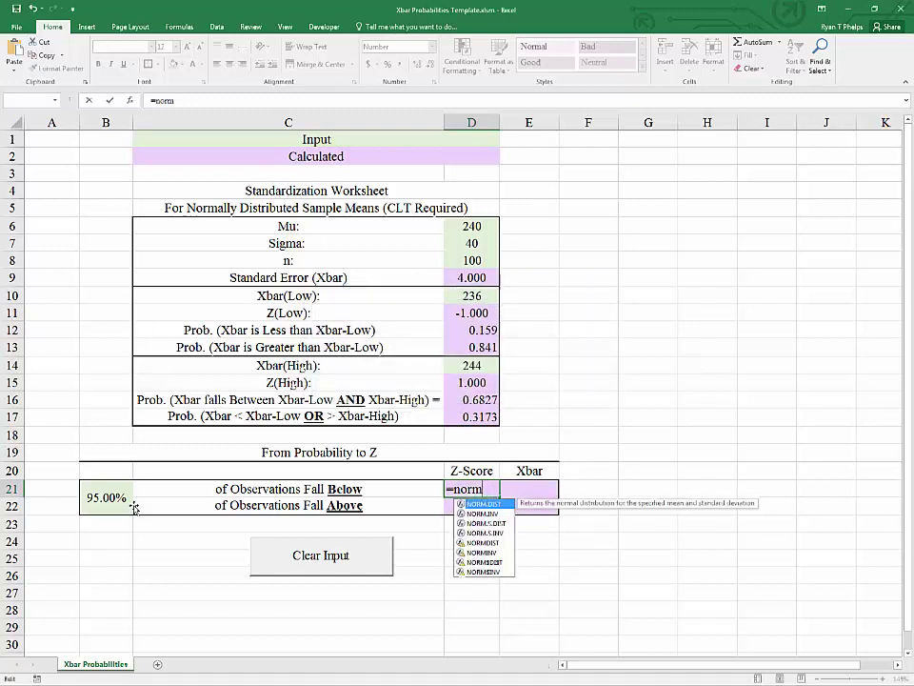
key(Down)
key(Down)
key(Down)
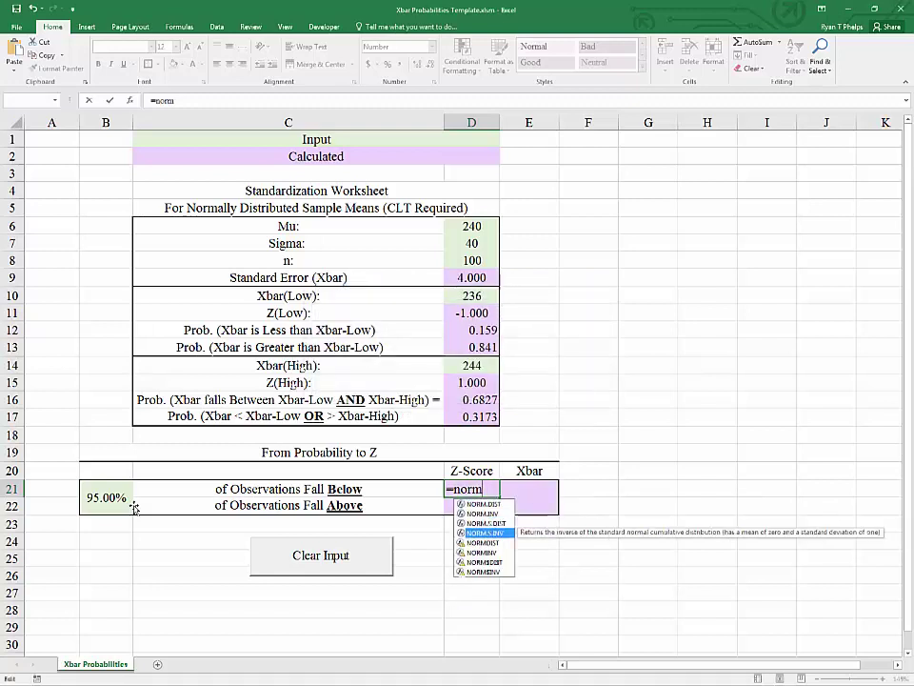
key(Tab)
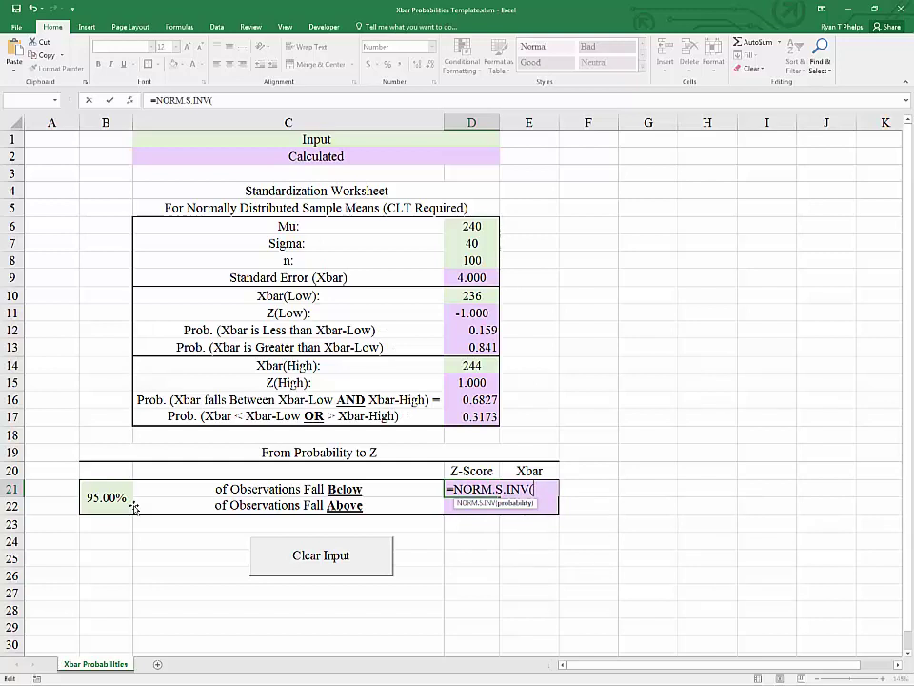
click(127, 505)
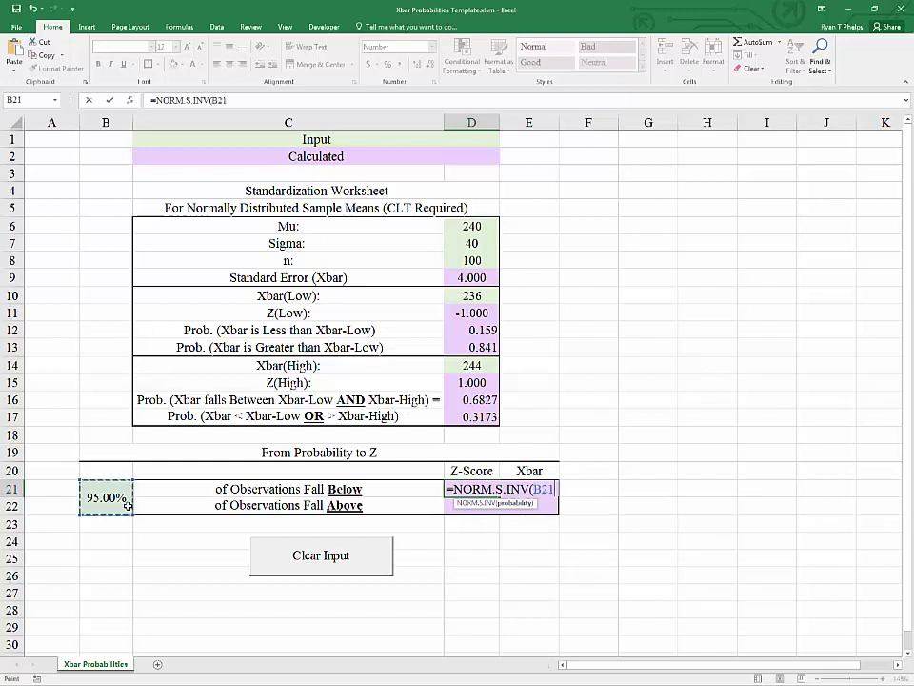
key(ctrl+Return)
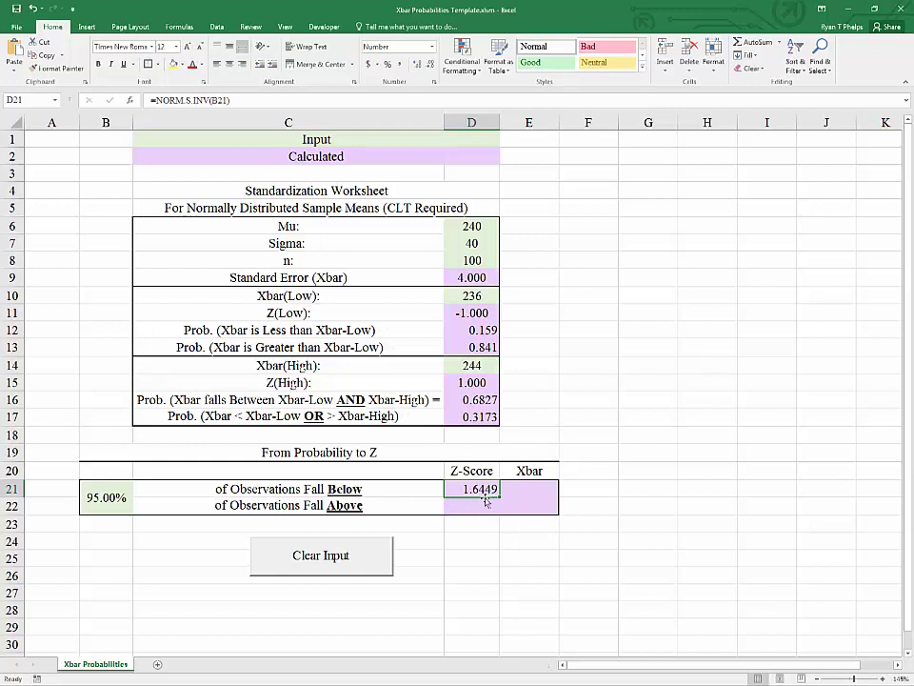
Calculate the z-score for the percentage of observations falling above in D22 with the formula =D21*-1
click(457, 506)
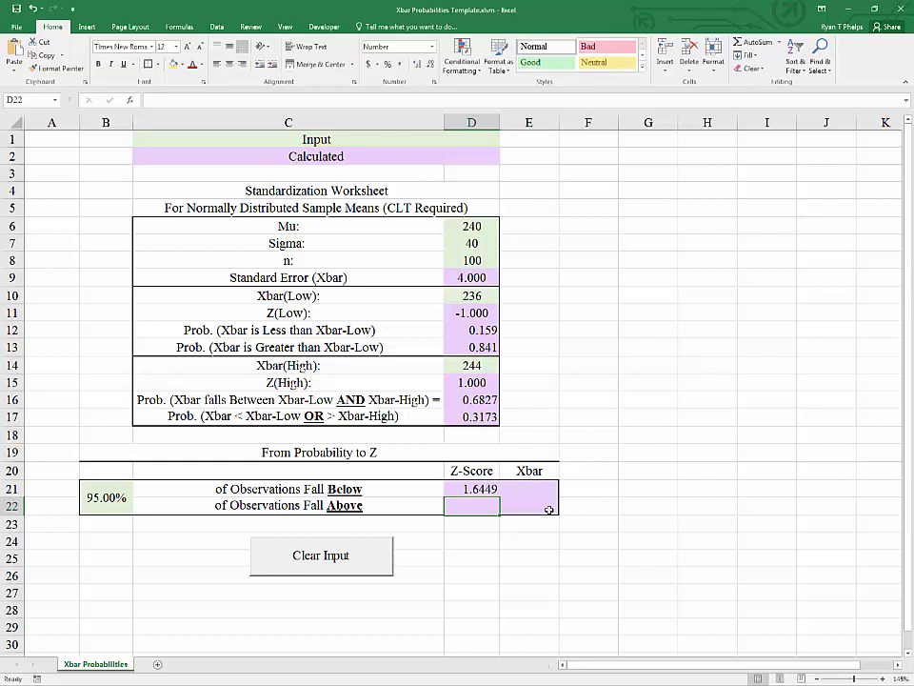
text(=)
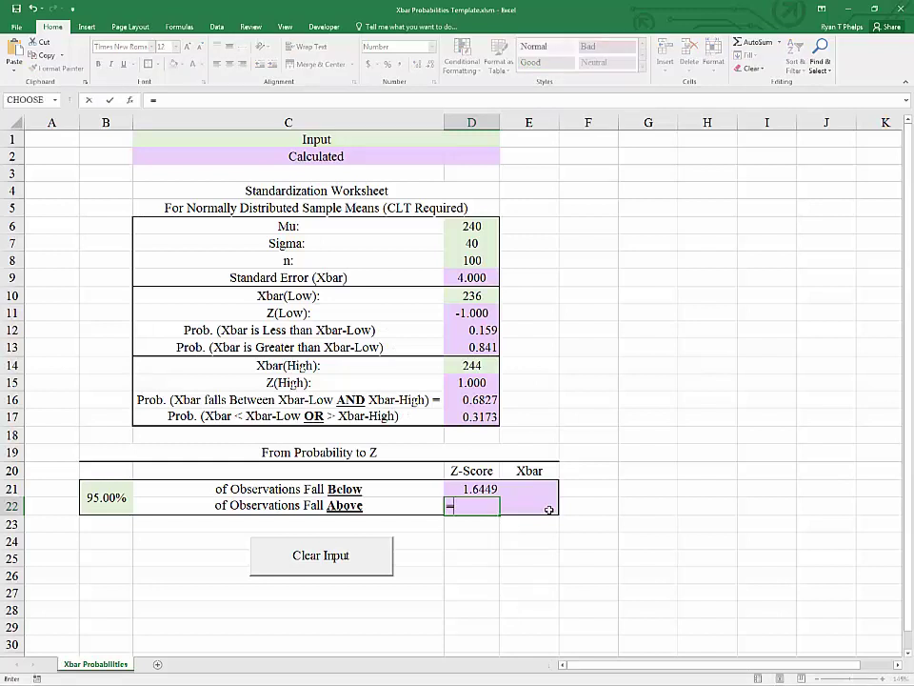
key(Up)
text(-)
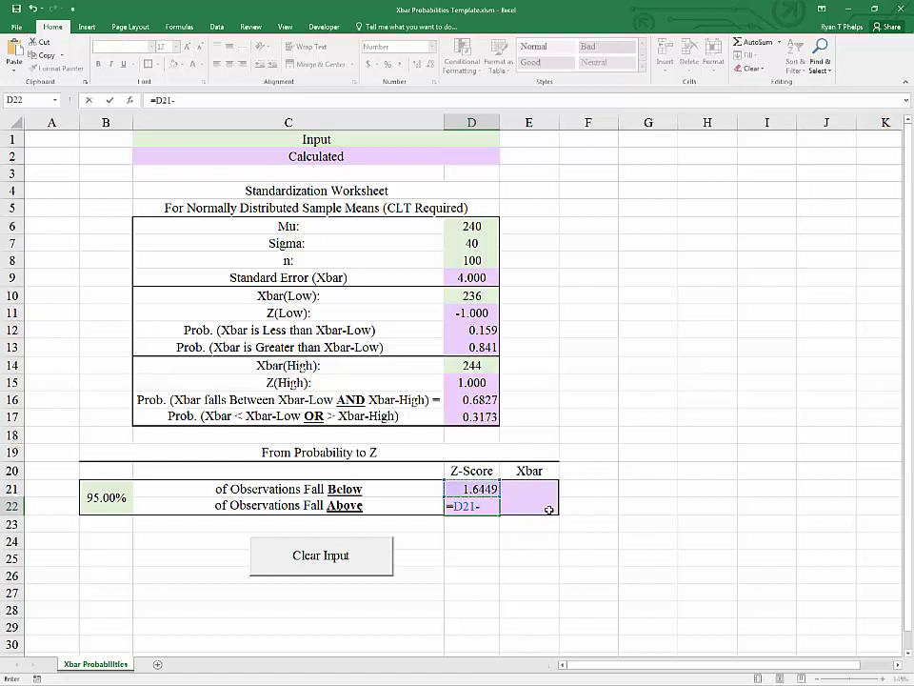
key(BackSpace)
text(*-1)
key(Return)
key(Up)
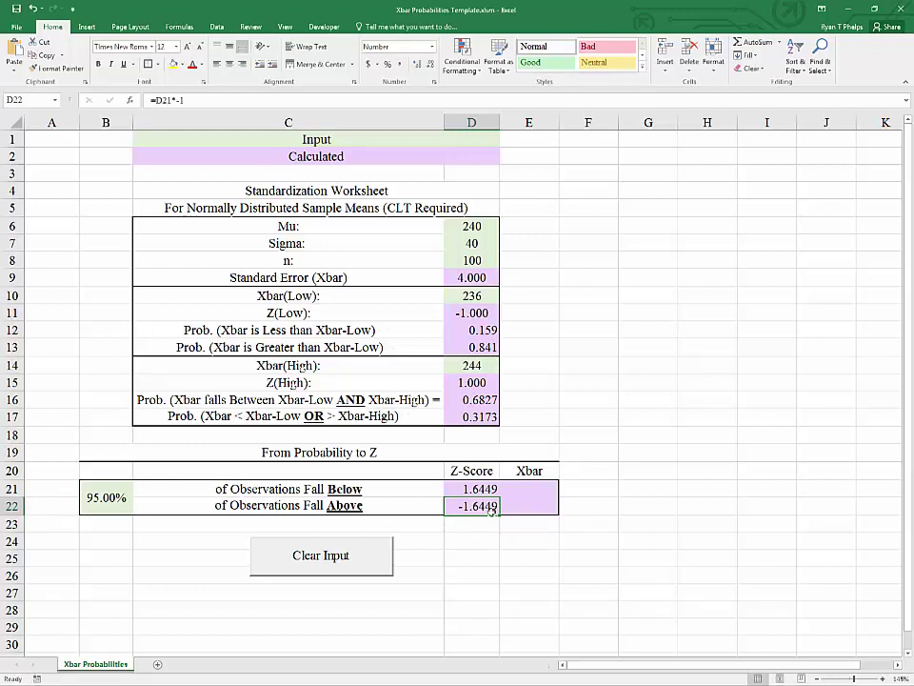
Convert the Below z-score to its Xbar value in E21 with the formula =D21*D9+D6
click(524, 489)
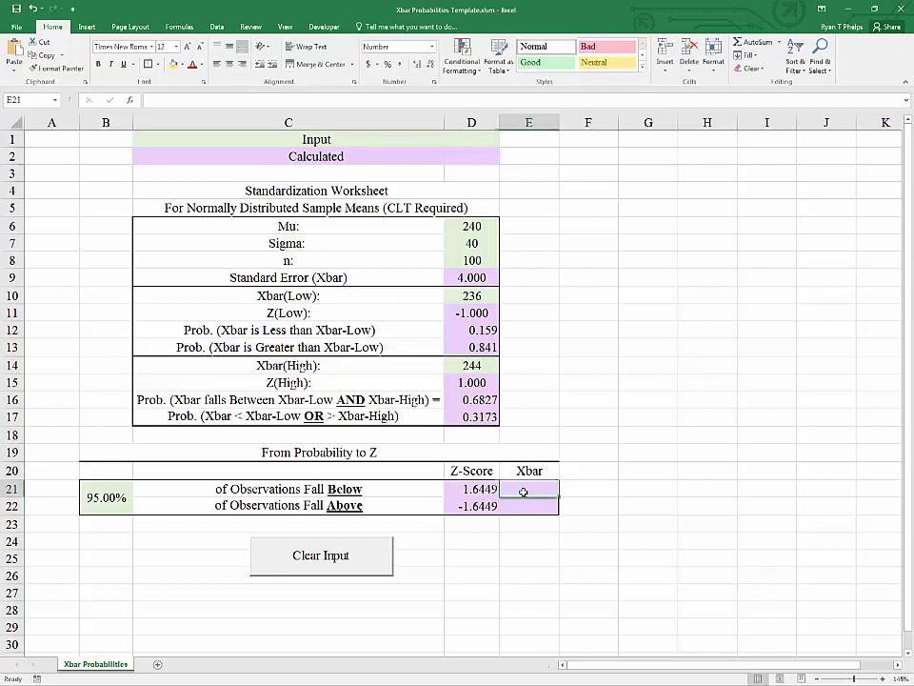
click(467, 489)
click(515, 488)
click(469, 489)
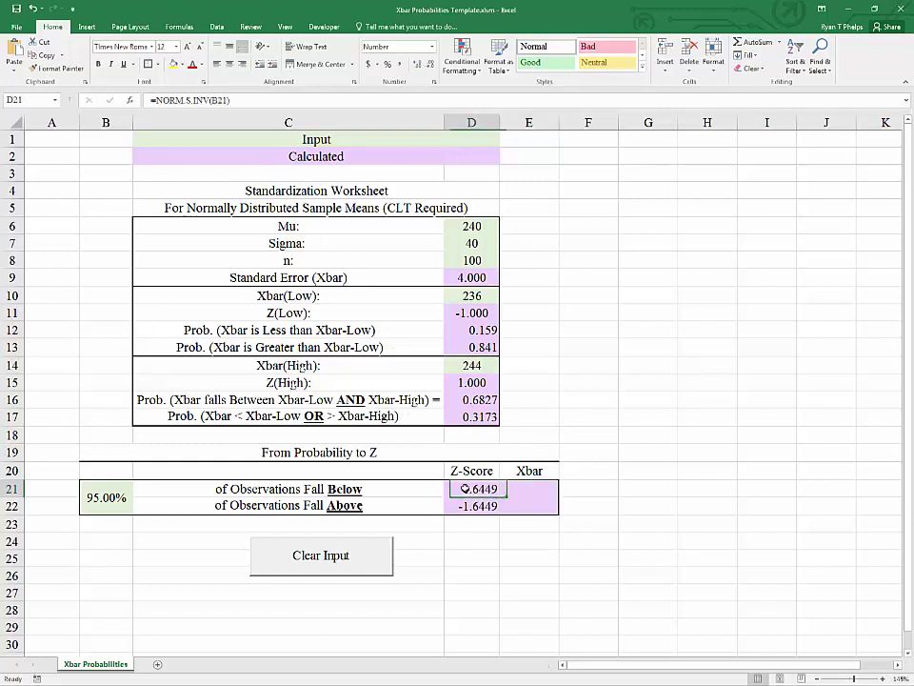
click(541, 488)
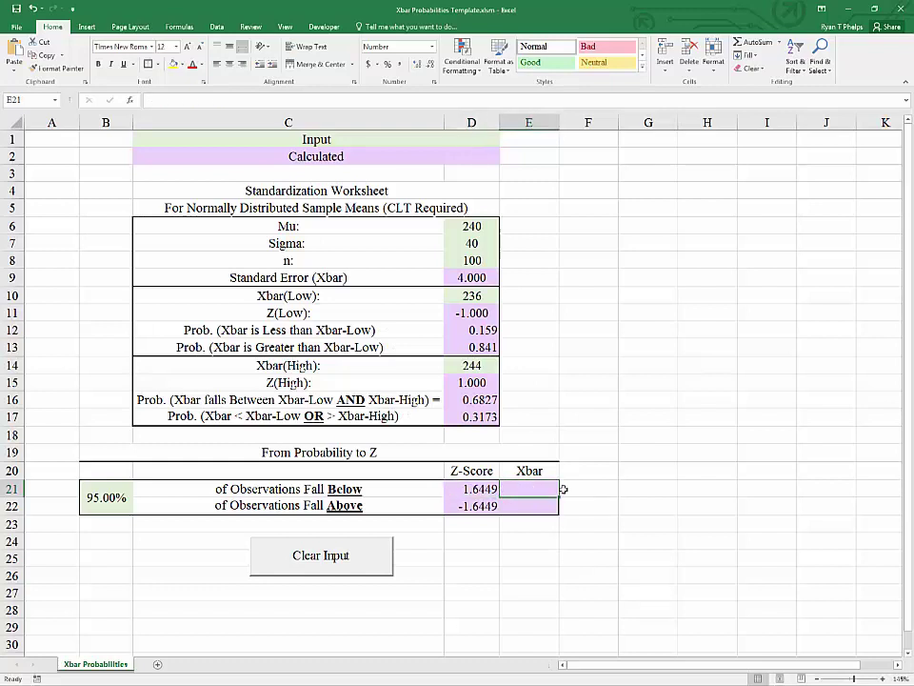
text(=)
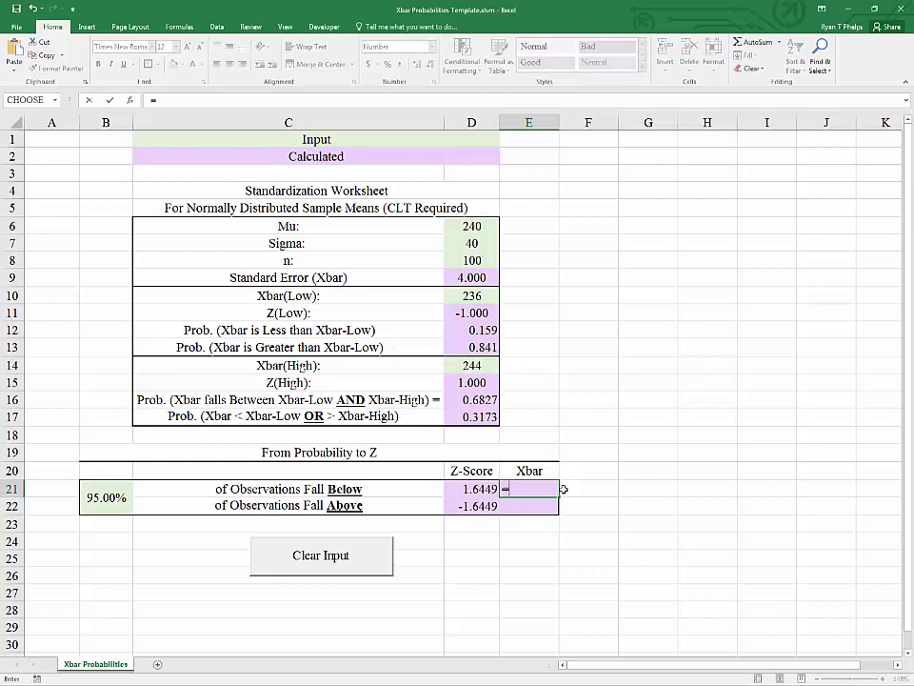
key(Left)
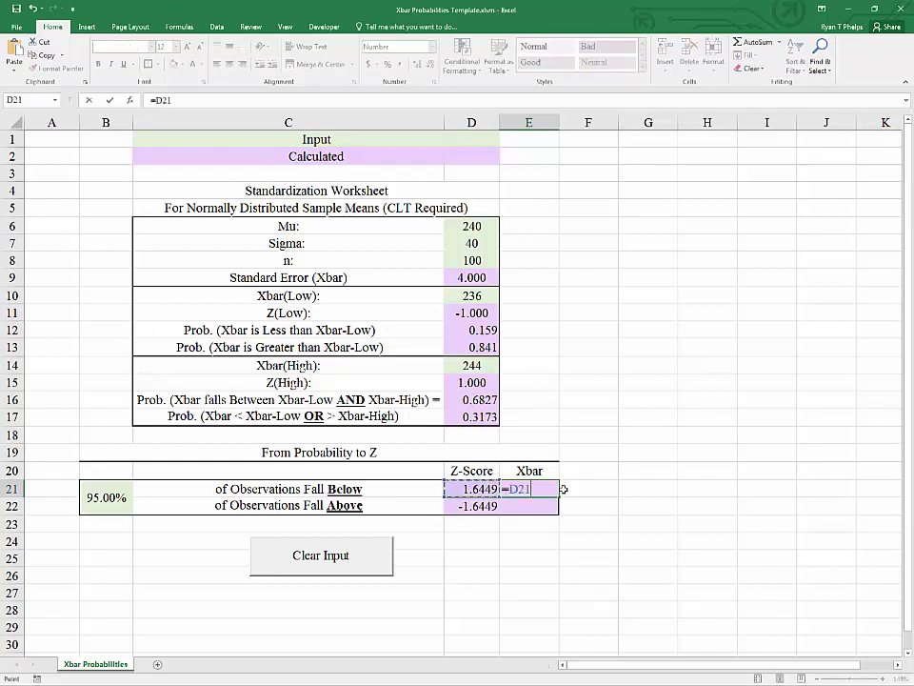
text(*)
key(Left)
key(Up)
key(Up)
key(Up)
key(Up)
key(Up)
key(Up)
key(Up)
key(Up)
key(Up)
key(Up)
key(Up)
key(Up)
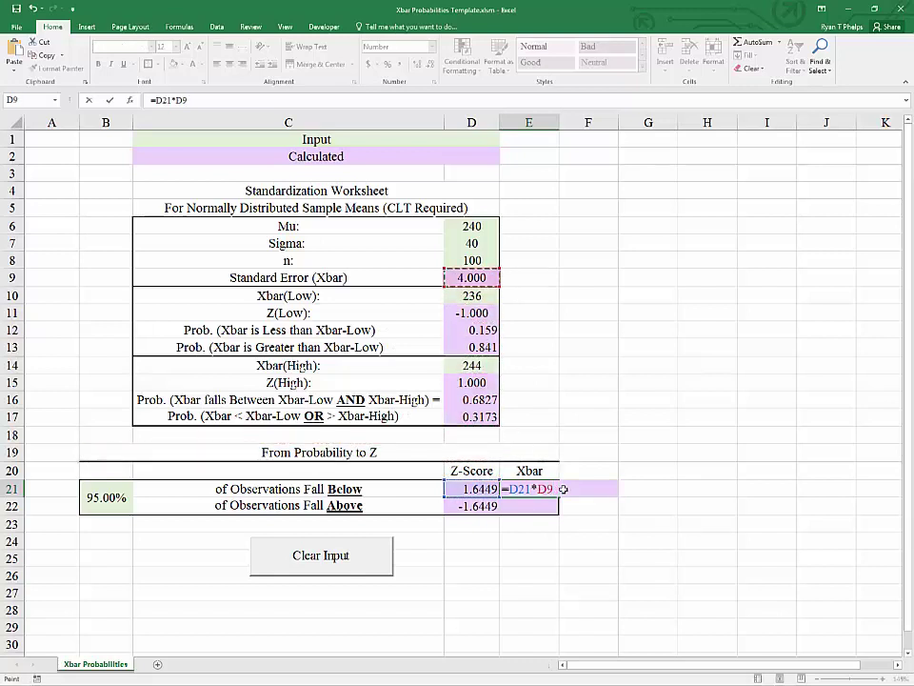
text(+)
key(Up)
key(Up)
key(Up)
key(Up)
key(Up)
key(Up)
key(Up)
key(Up)
key(Up)
key(Up)
key(Up)
key(Up)
key(Up)
key(Up)
key(Up)
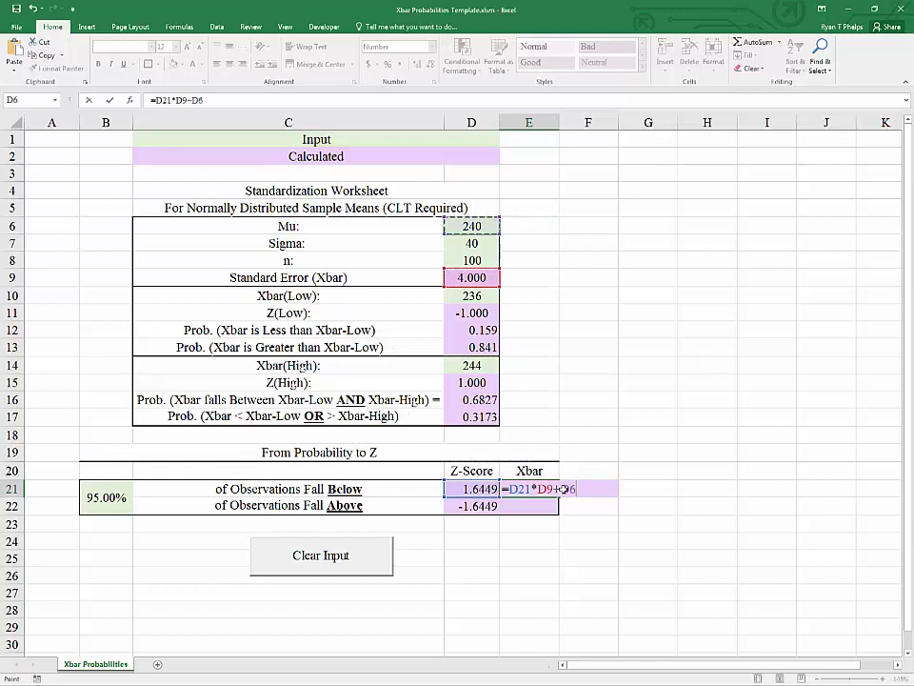
key(Return)
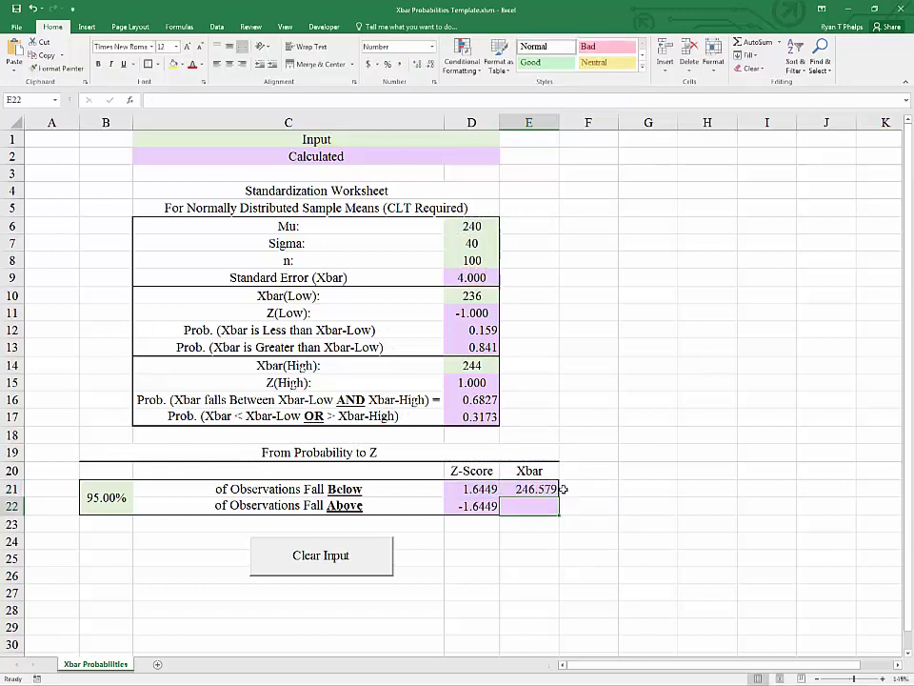
Convert the Above z-score to its Xbar value in E22 with the formula =D22*D9+D6
text(=)
key(Left)
text(*)
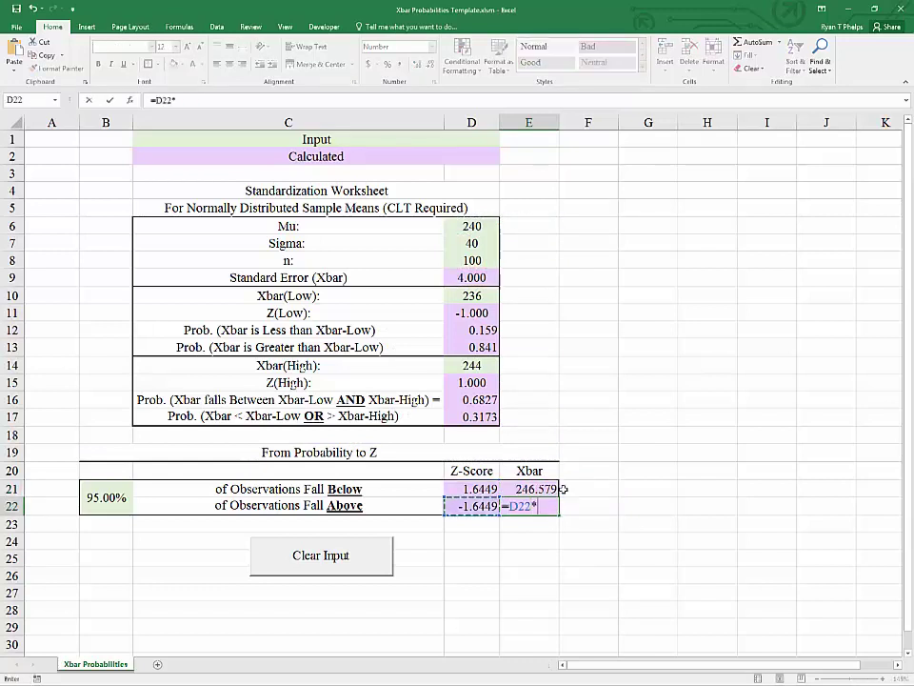
key(Up)
key(Up)
key(Up)
key(Up)
key(Up)
key(Up)
key(Up)
key(Up)
key(Up)
key(Up)
key(Up)
key(Up)
key(Up)
key(Up)
key(Left)
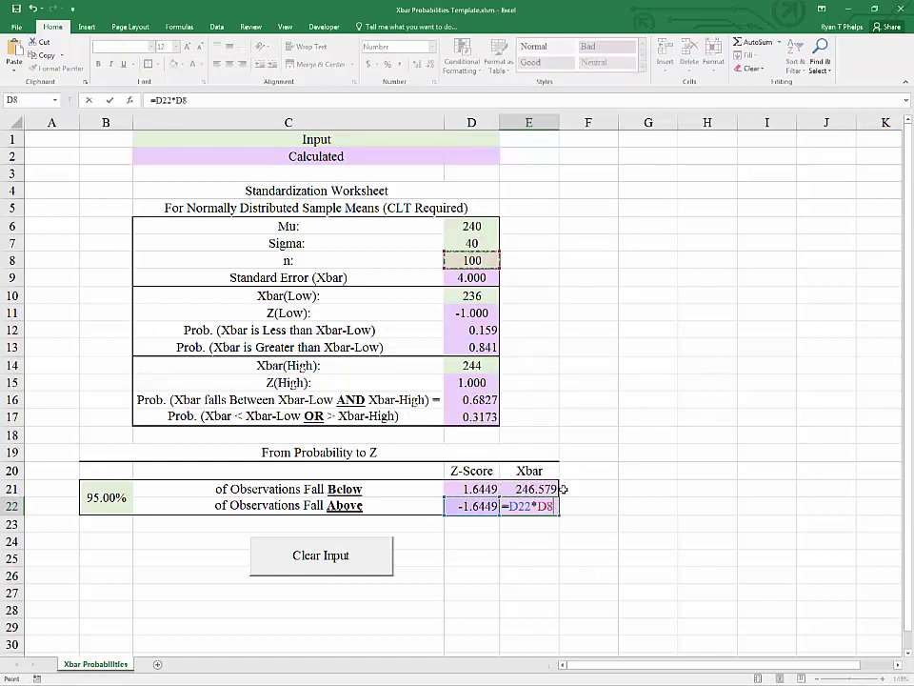
key(Down)
text(+)
key(Up)
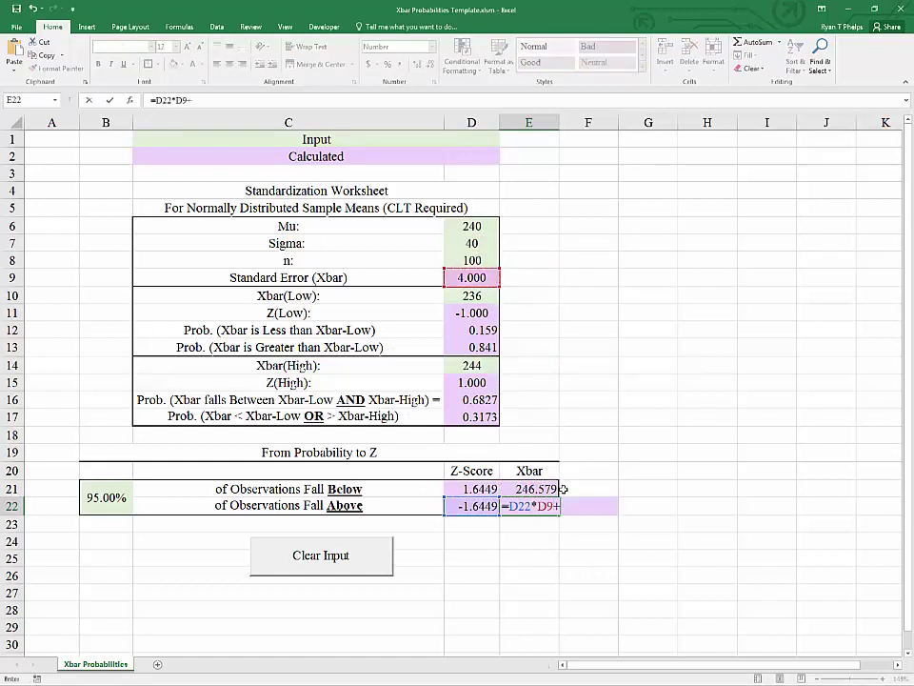
key(Up)
key(Left)
key(Up)
key(Up)
key(Up)
key(Up)
key(Up)
key(Up)
key(Up)
key(Up)
key(Up)
key(Up)
key(Up)
key(Up)
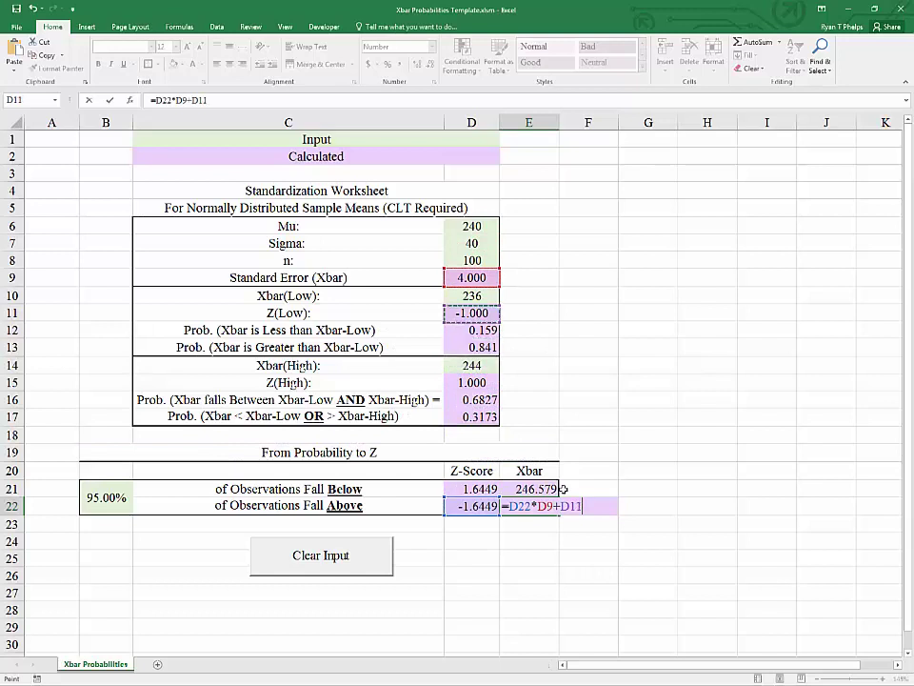
key(Return)
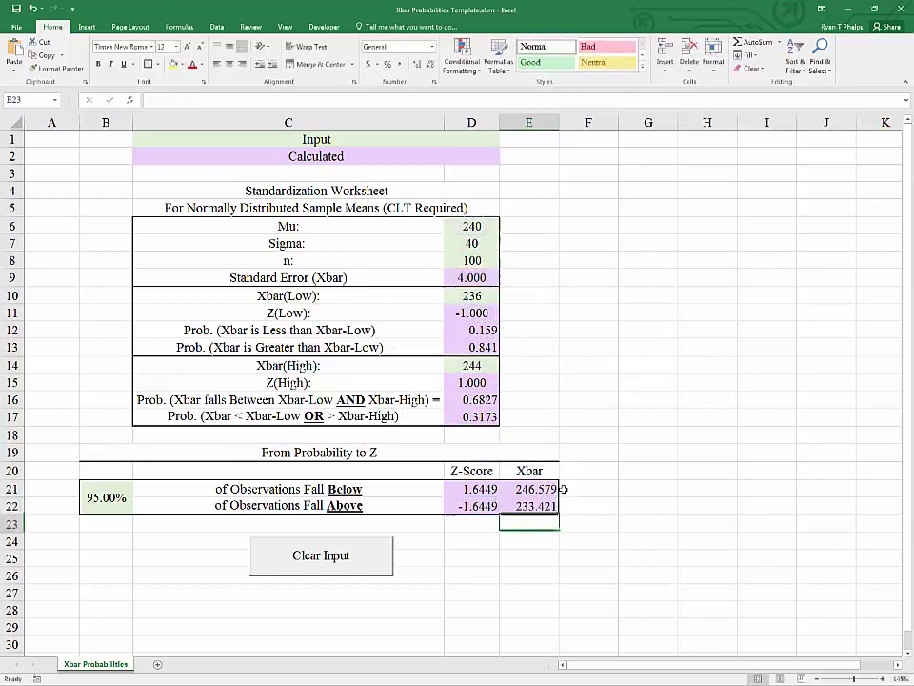
key(Return)
Review the Xbar formula in E21 against the Mu, standard error and z-score cells it refers to
click(552, 489)
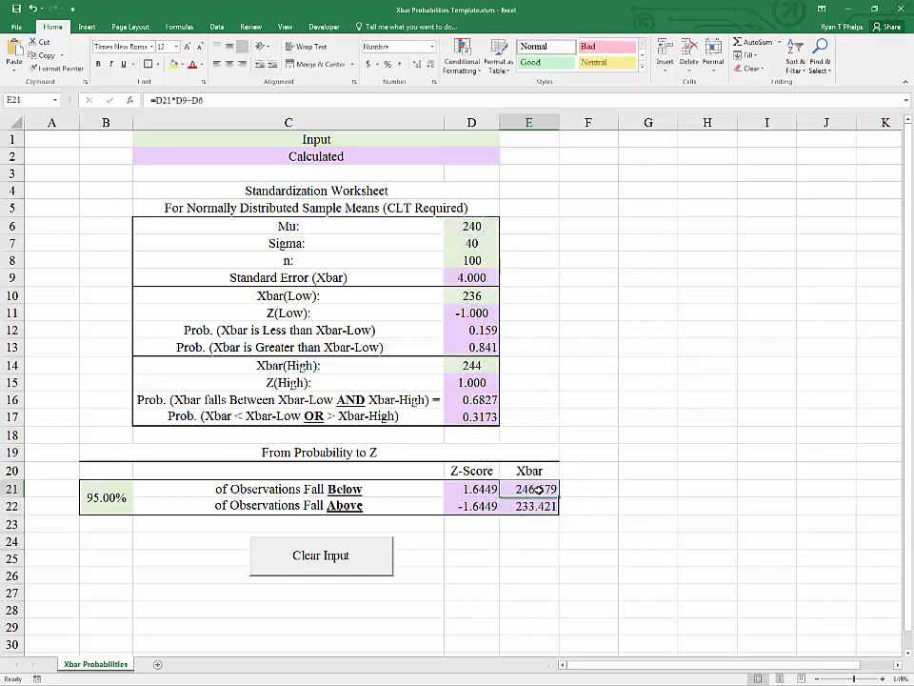
click(480, 230)
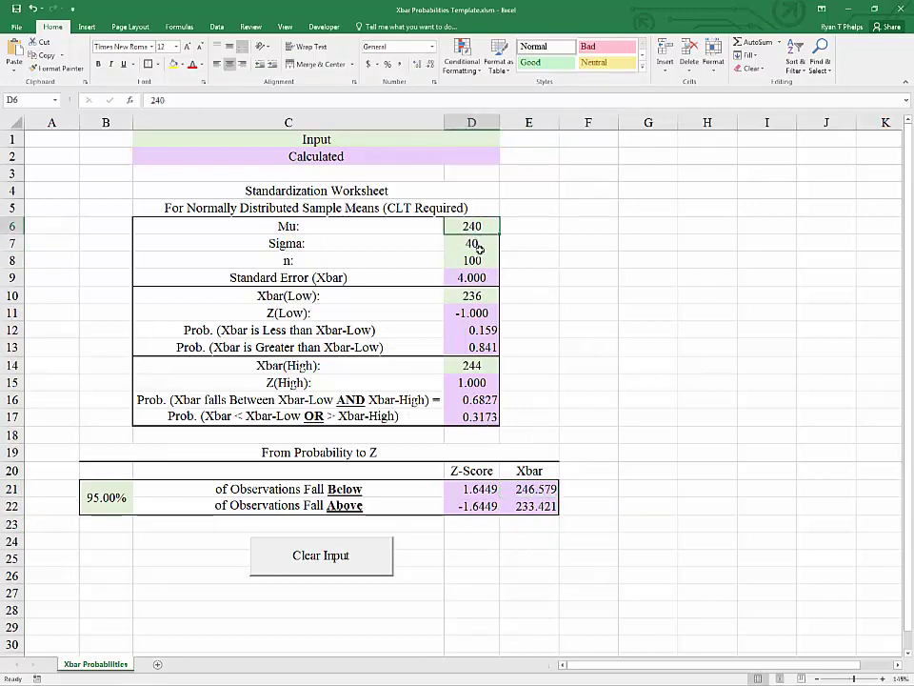
click(472, 295)
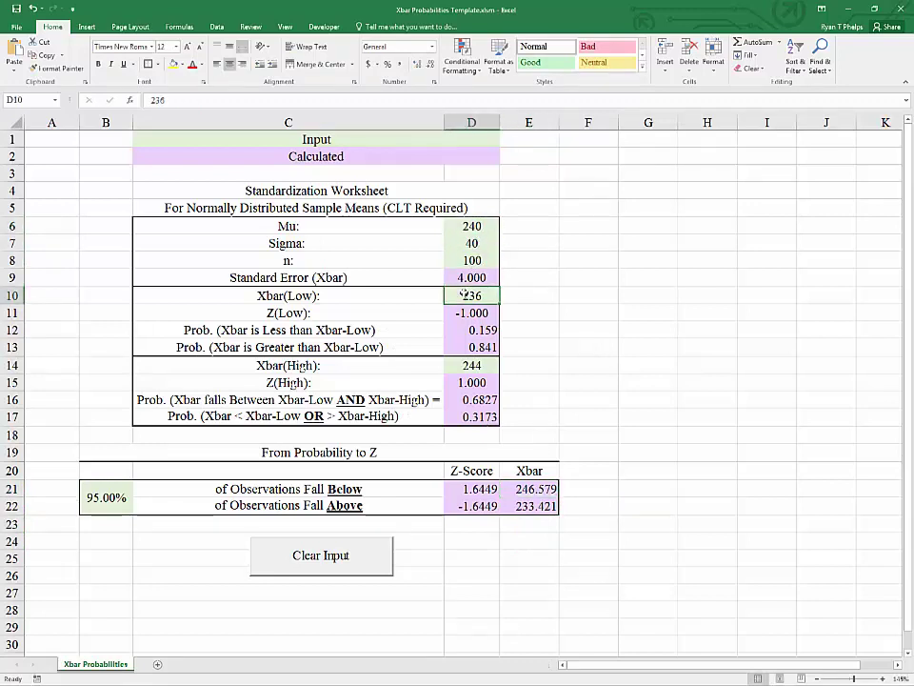
click(474, 226)
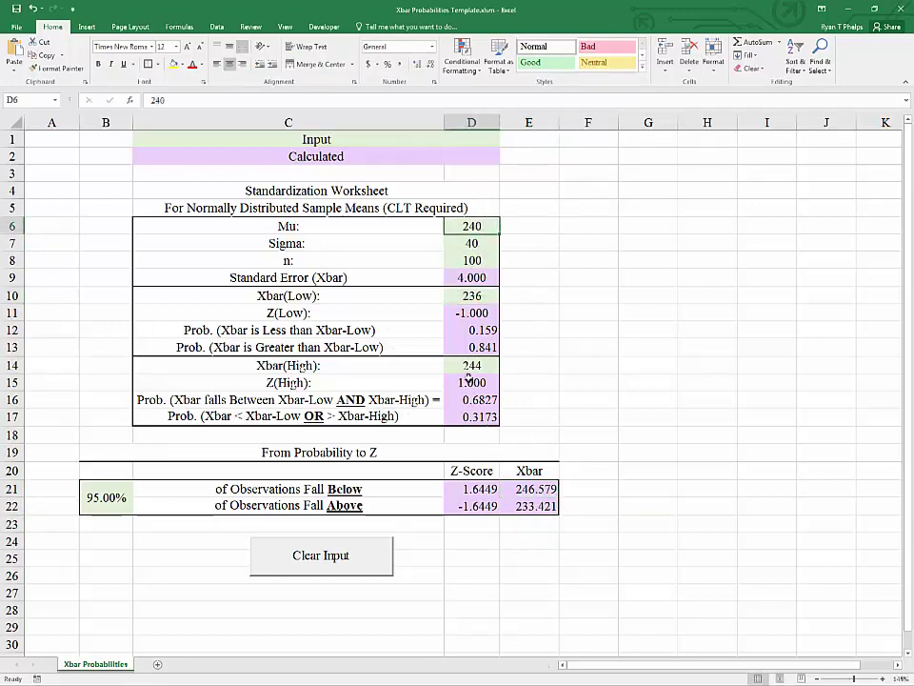
click(471, 277)
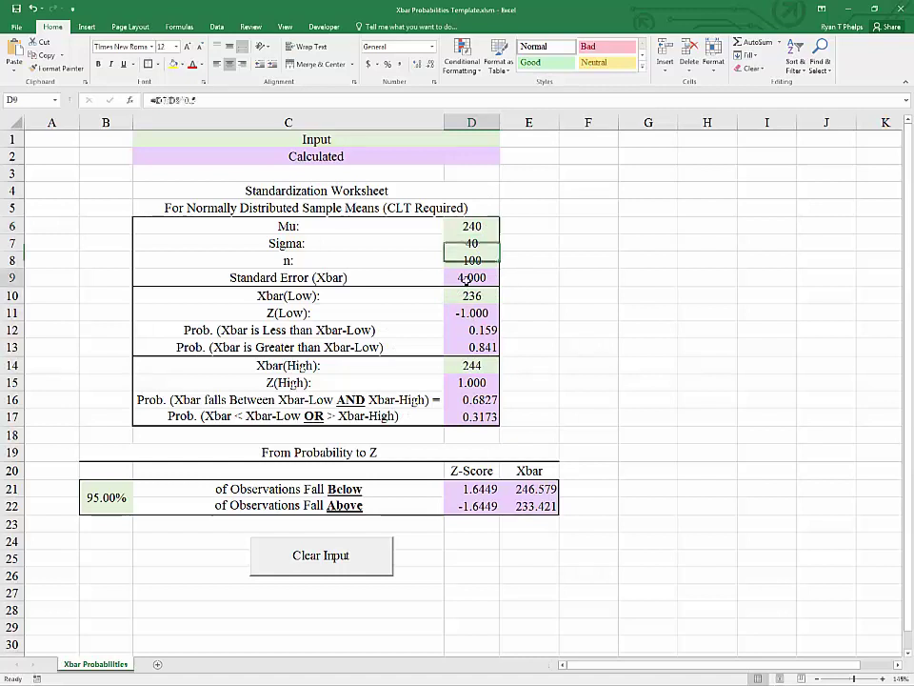
click(476, 490)
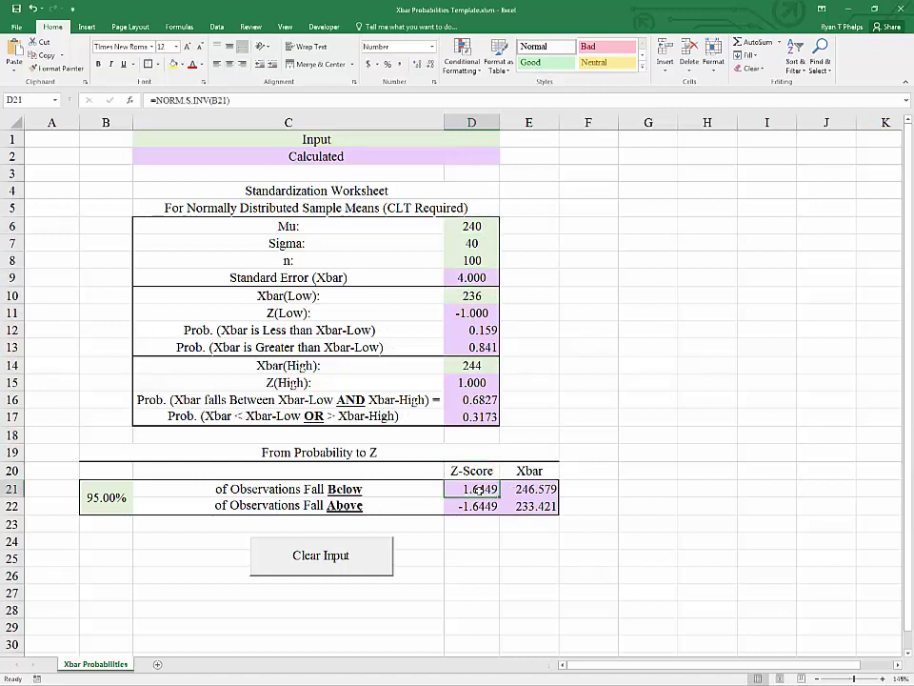
double_click(511, 489)
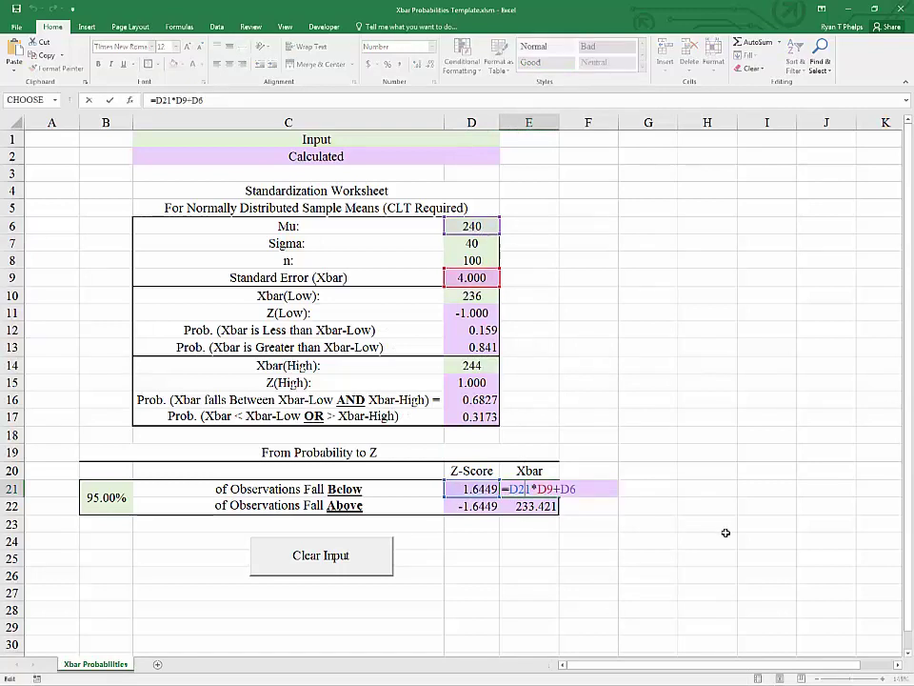
key(Return)
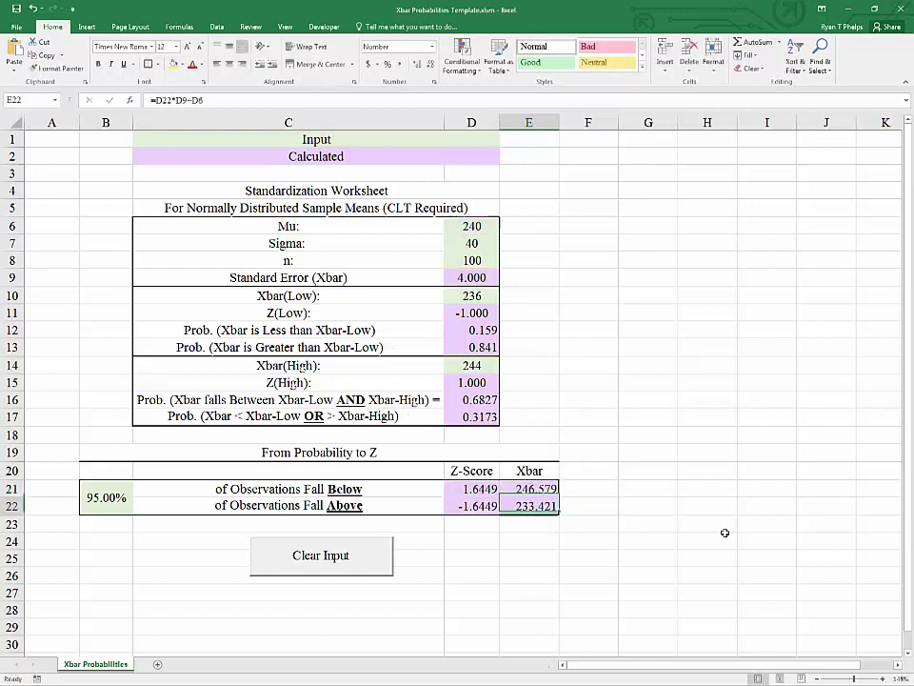
click(462, 574)
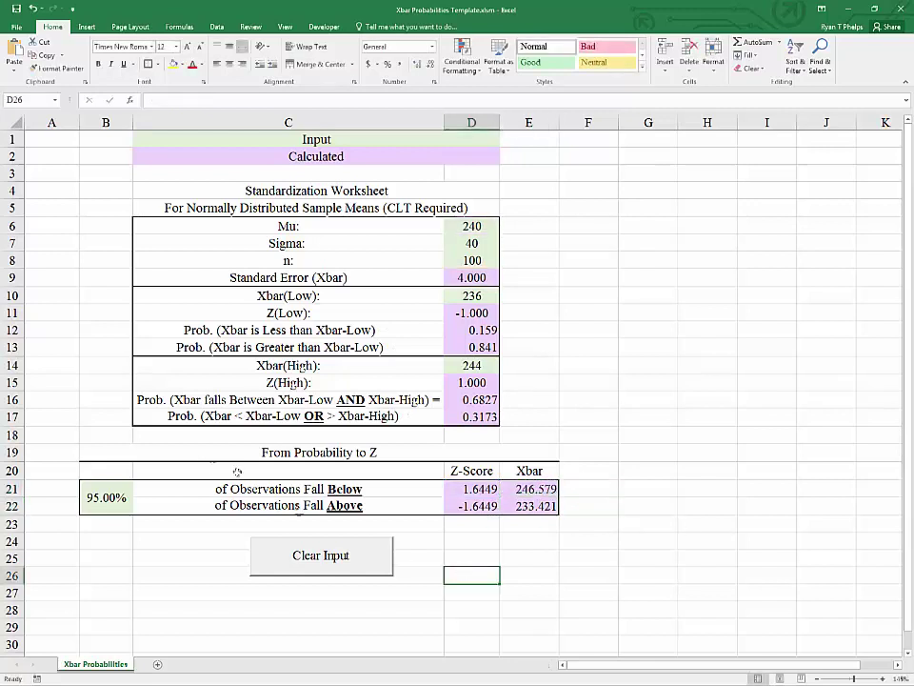